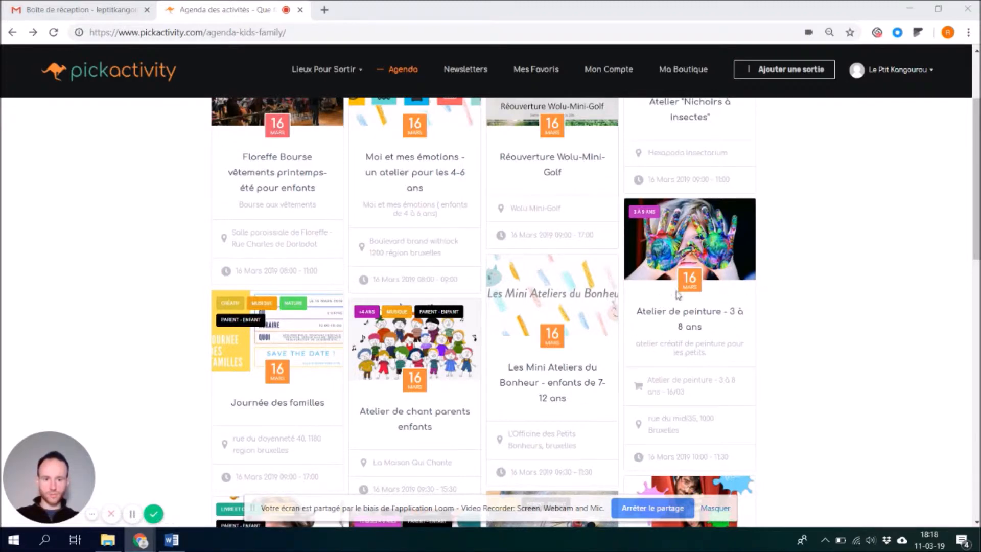
Open the "Atelier de peinture - 3 à 8 ans" event from the agenda and review its description, organiser, location and ticket shop
left_click(696, 240)
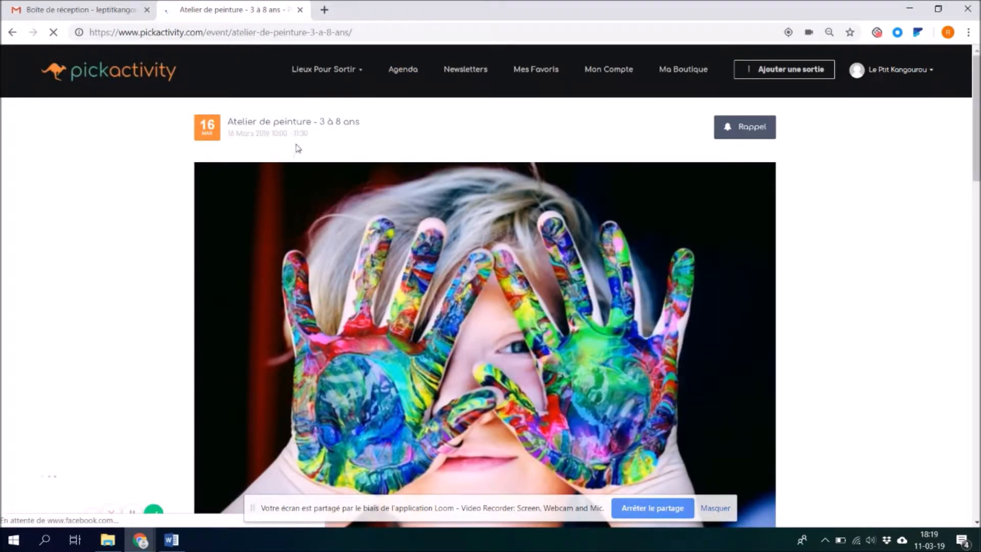
left_click_drag(274, 134, 311, 134)
scroll(516, 145, "down", 2)
scroll(475, 297, "down", 5)
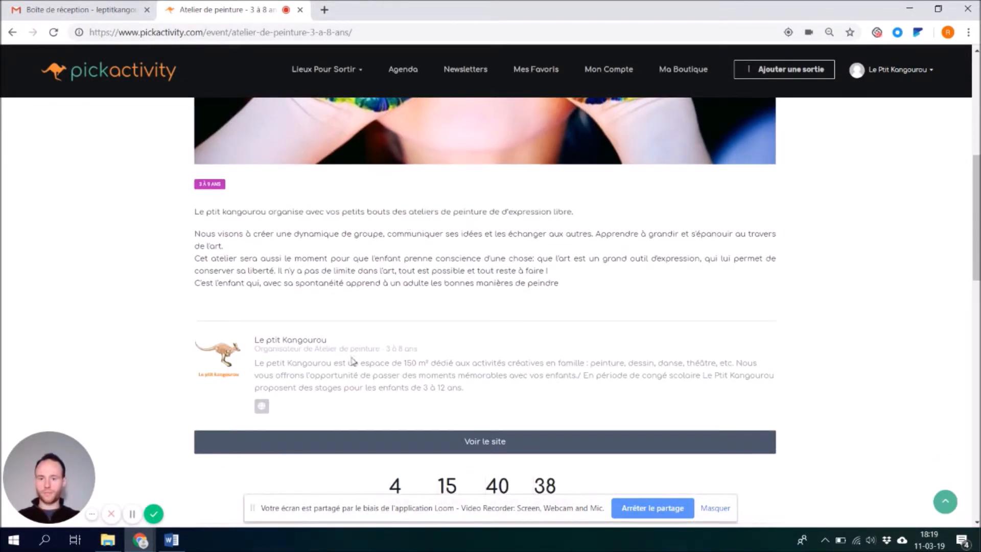
scroll(276, 341, "down", 1)
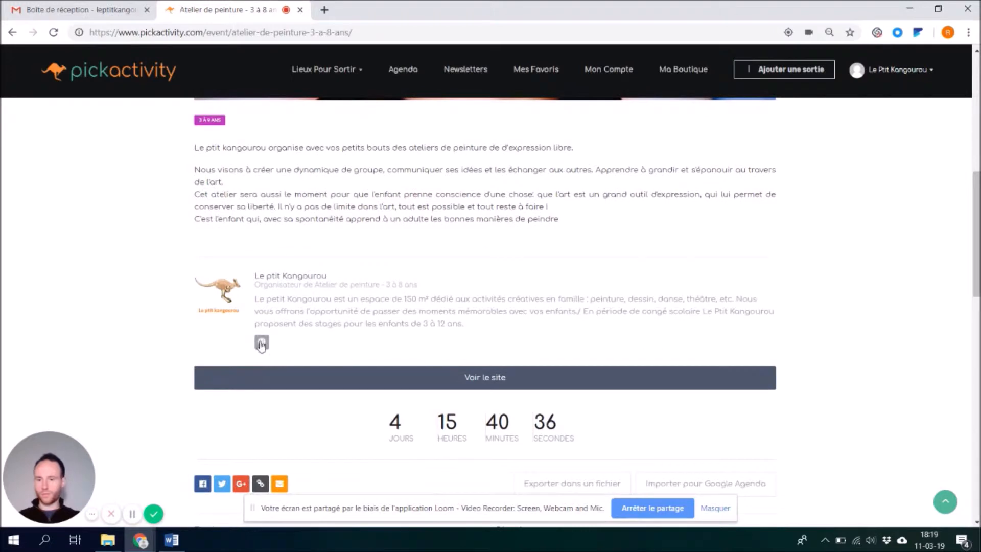
scroll(276, 341, "down", 2)
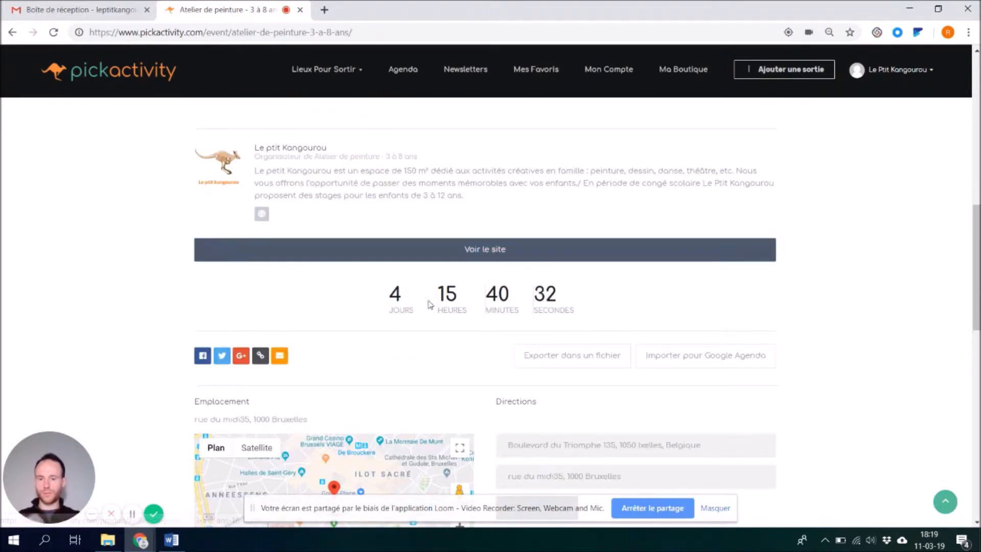
scroll(505, 267, "down", 1)
scroll(505, 266, "down", 3)
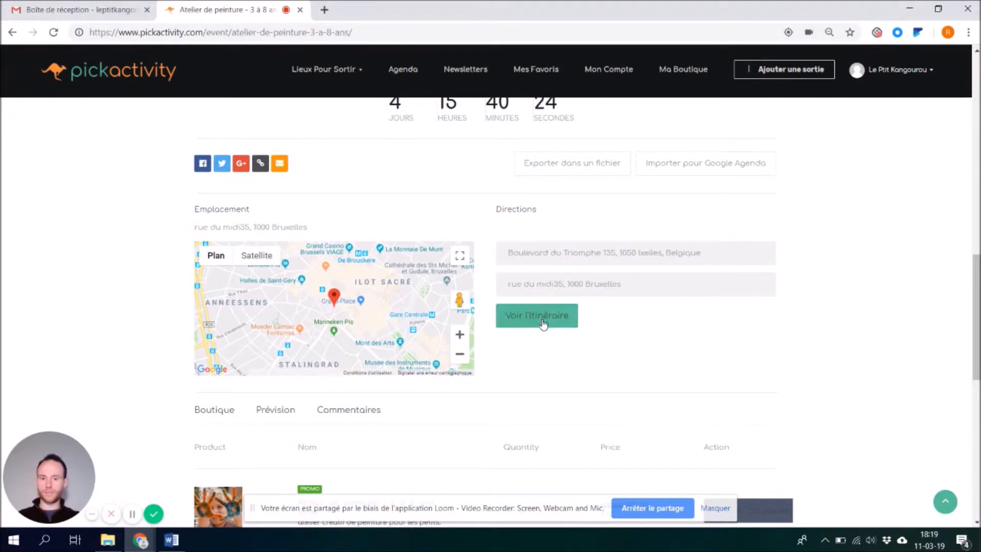
scroll(511, 336, "down", 1)
scroll(498, 335, "down", 3)
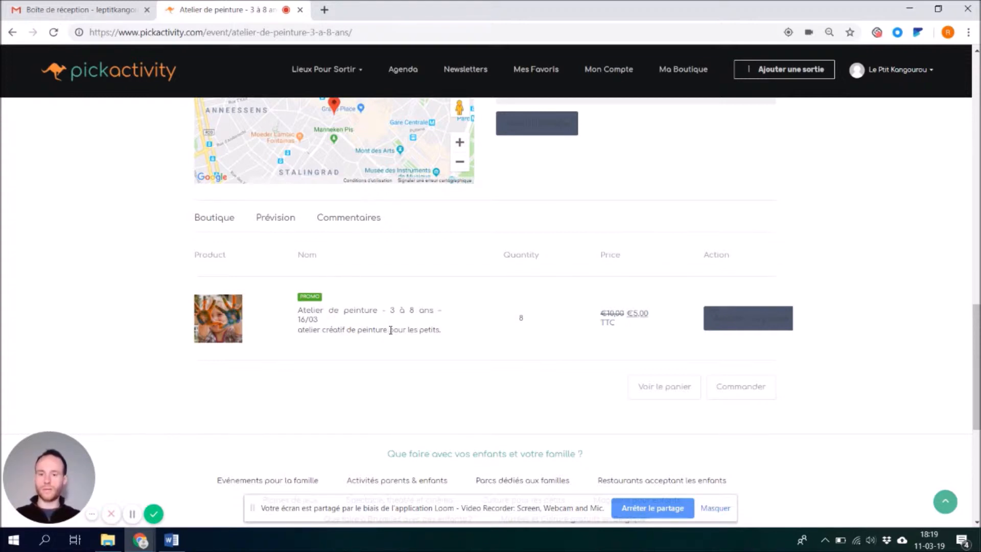
left_click(747, 323)
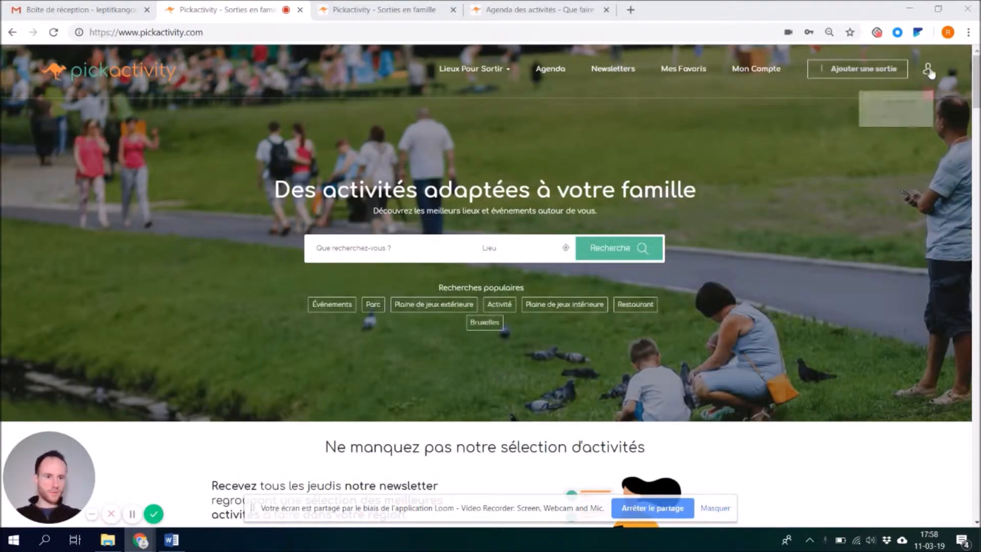
Sign in to the Pickactivity account with the saved credentials and the "Laissez-moi connecté" option enabled
mouse_move(929, 71)
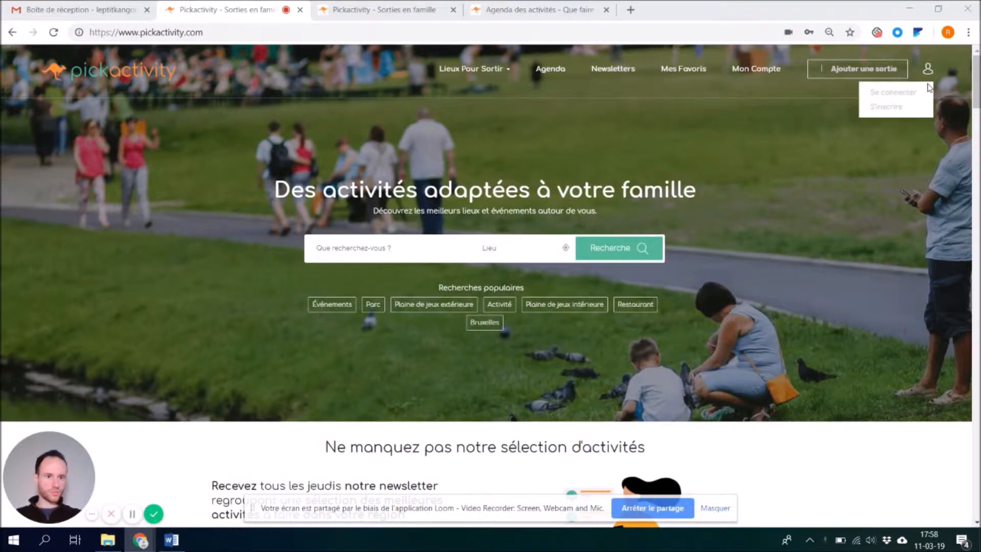
left_click(909, 95)
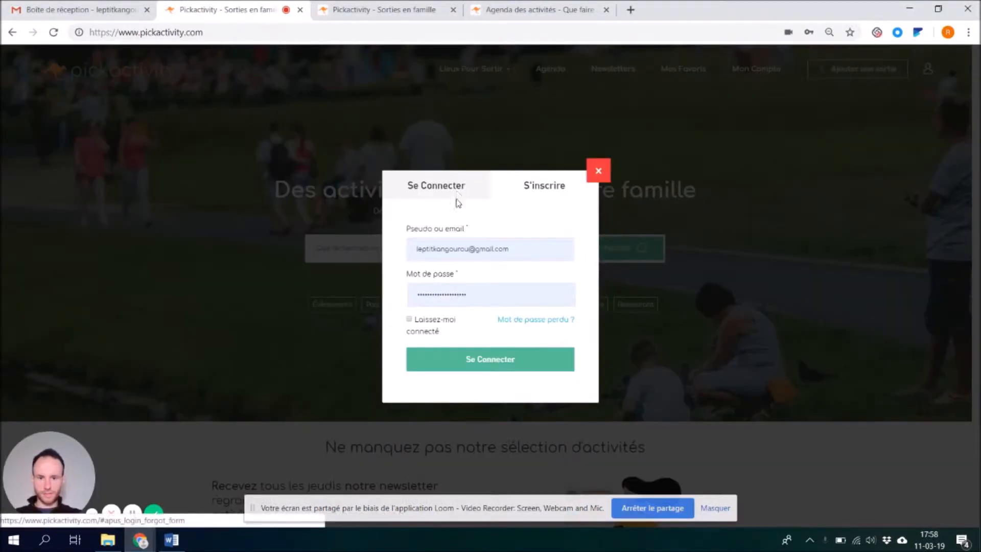
left_click(410, 319)
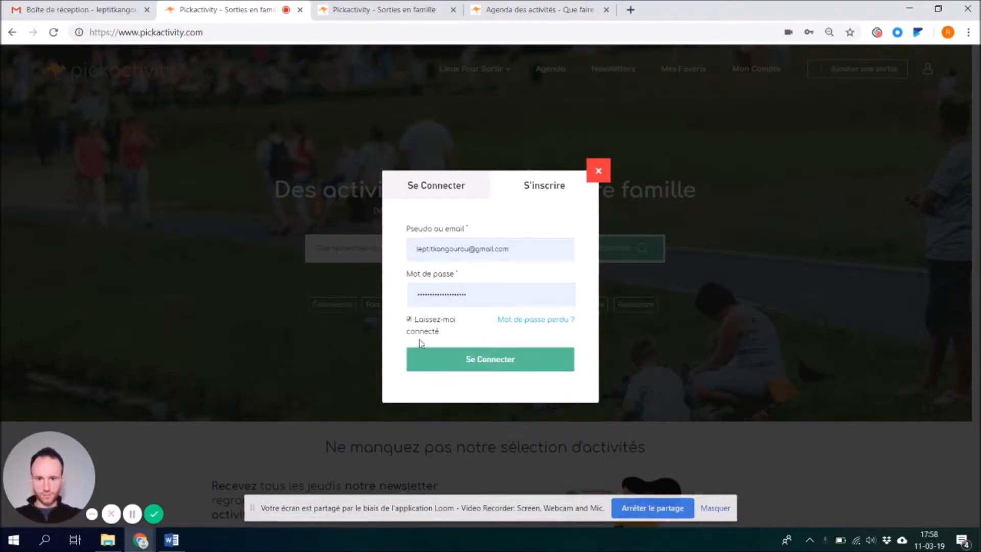
left_click(454, 358)
mouse_move(908, 80)
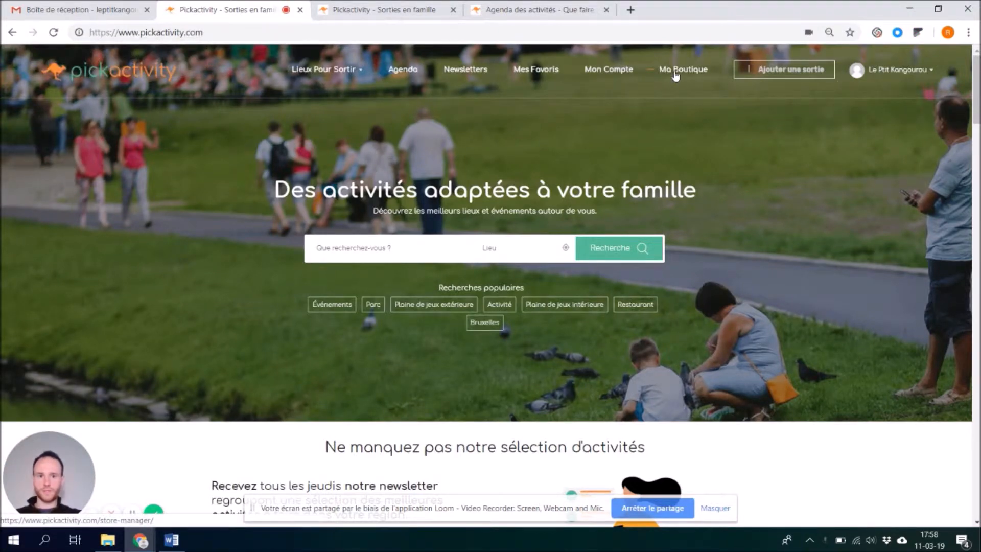
Start adding an event to the agenda, choosing to offer tickets and confirming that they have already been created
left_click(770, 71)
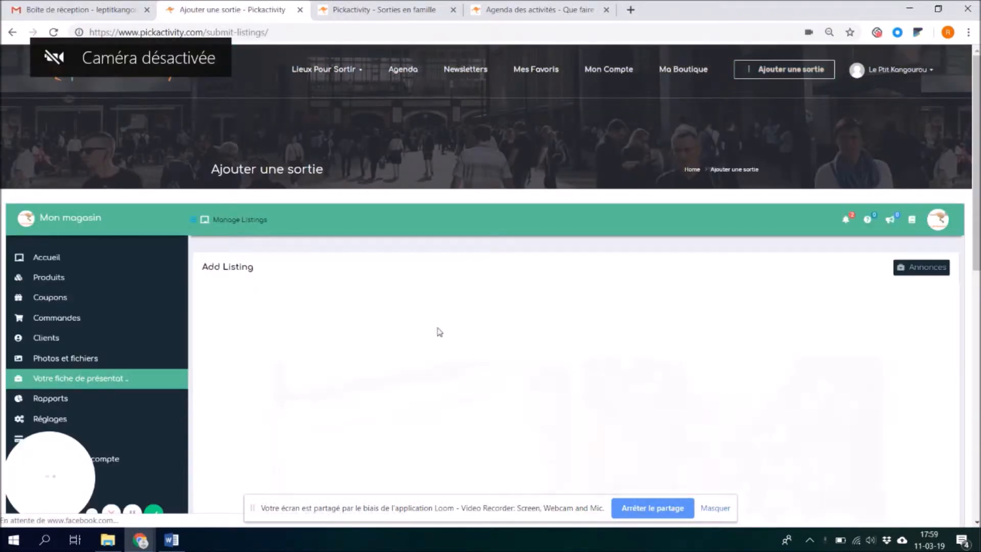
scroll(509, 254, "down", 3)
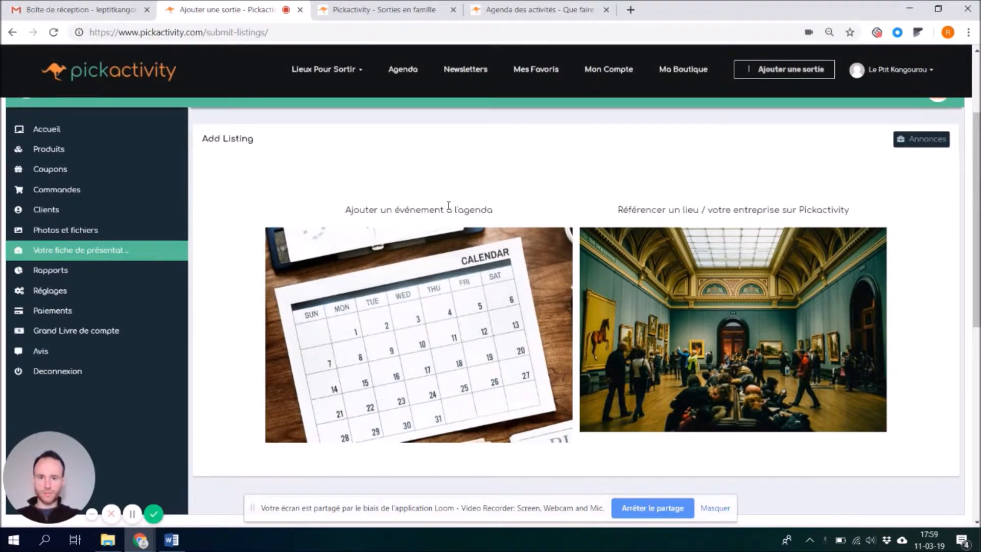
left_click(436, 324)
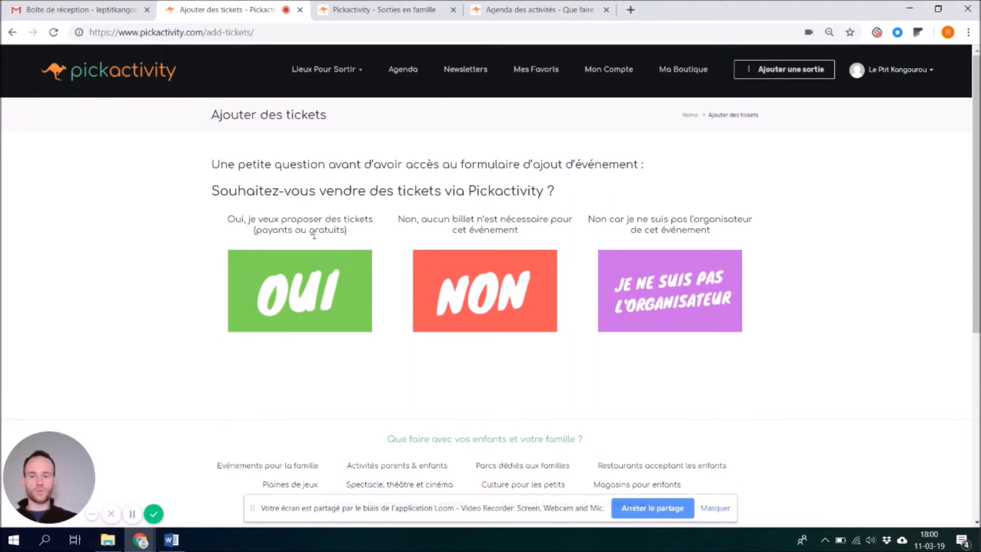
left_click(340, 294)
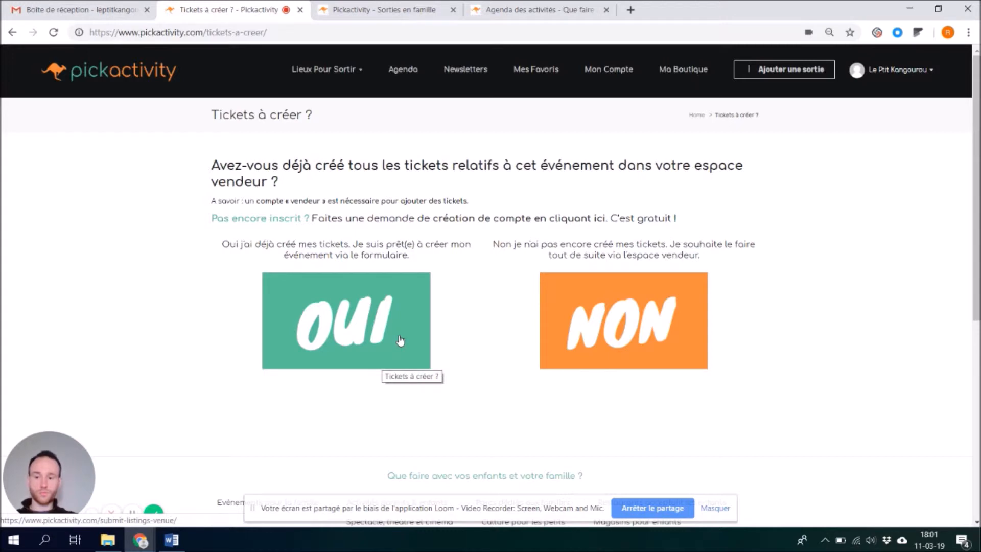
left_click(348, 335)
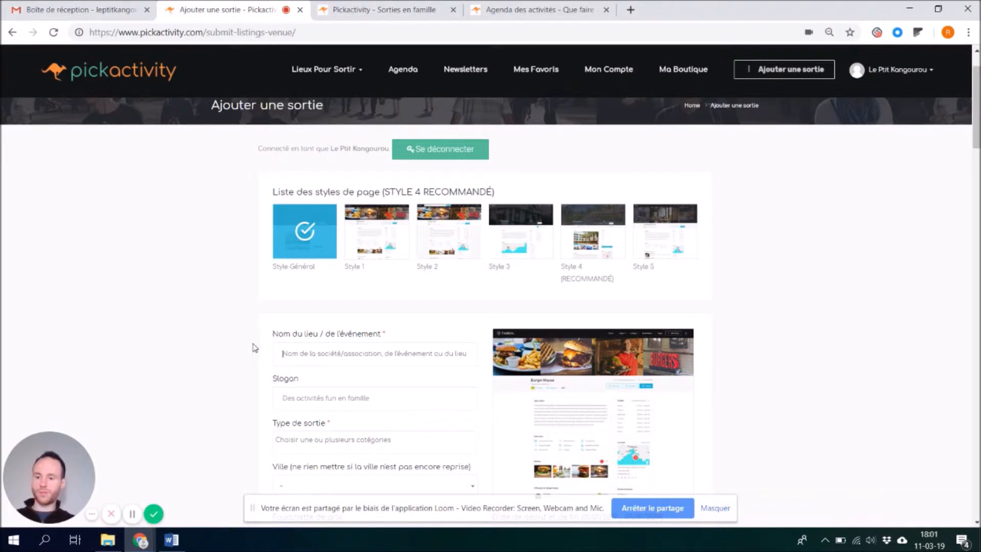
Name the event "Atelier de peinture - 3 à 8 ans - 16/03" and enter the slogan "Atelier créatif de peinture pour les petits"
left_click(316, 350)
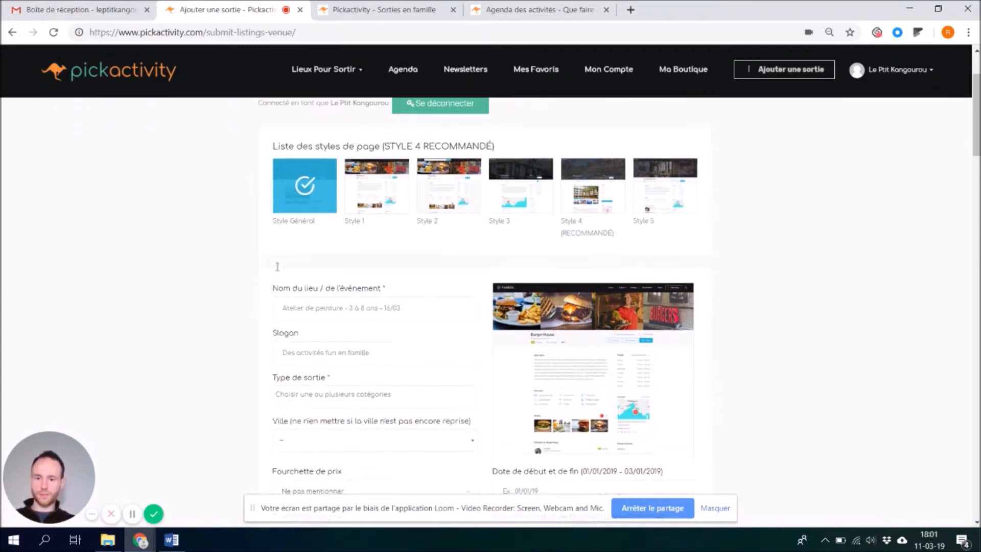
type("Atelier de peinture - 3 à 8 ans - 16/03")
scroll(280, 267, "down", 1)
scroll(280, 283, "down", 2)
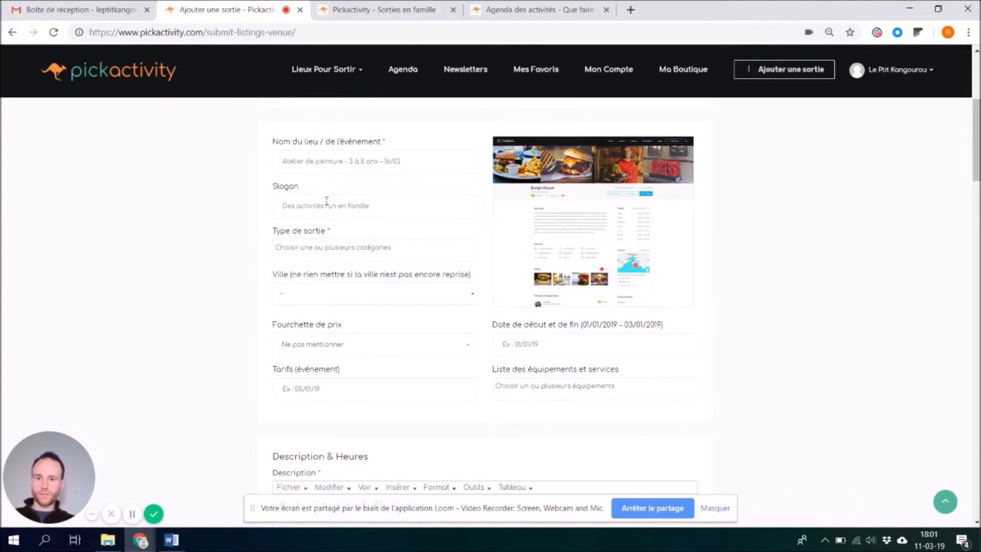
left_click_drag(390, 210, 278, 200)
type("Atelier créatif de peinture pour les petits")
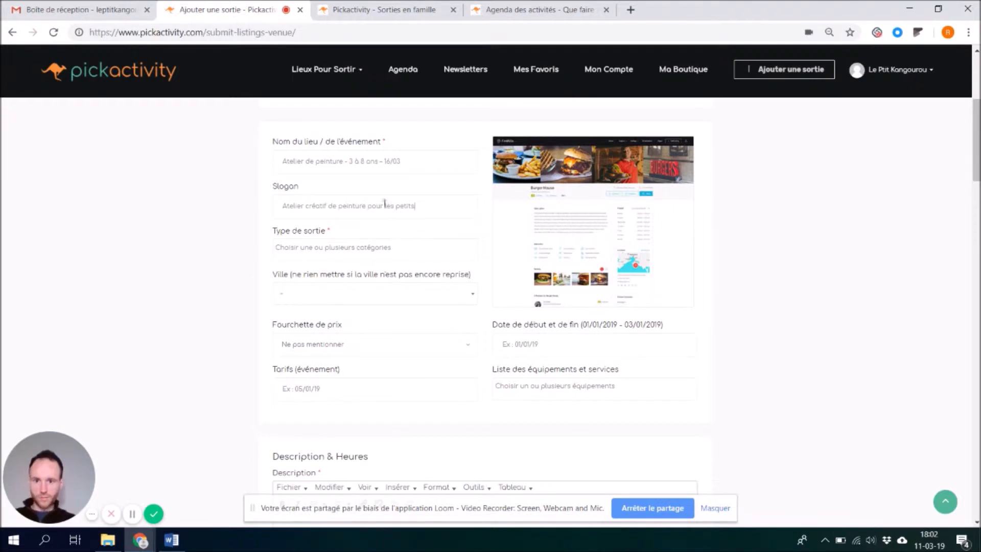
Classify the outing as Evénement in Bruxelles with the "€€ - Modéré" price range
left_click(367, 253)
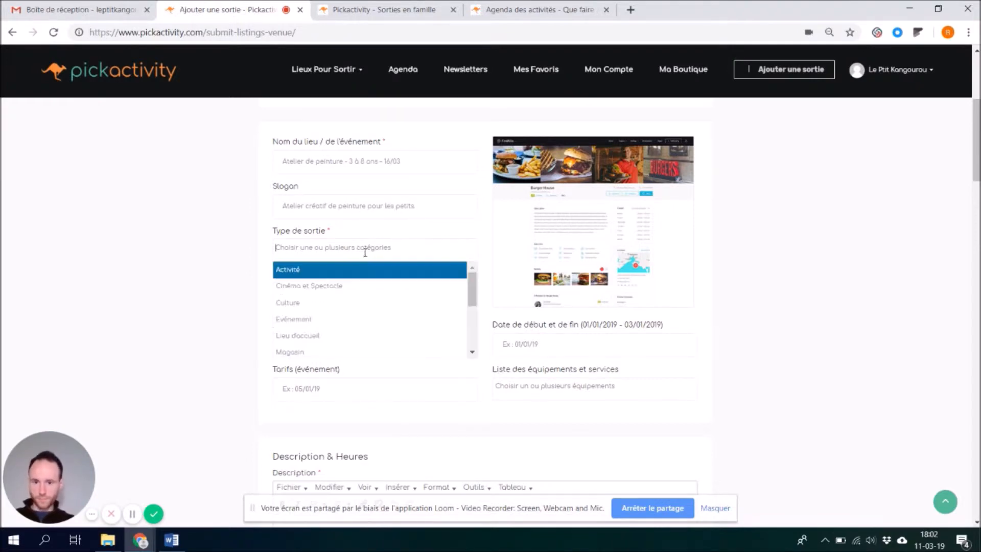
left_click(328, 319)
scroll(284, 296, "down", 1)
left_click(299, 230)
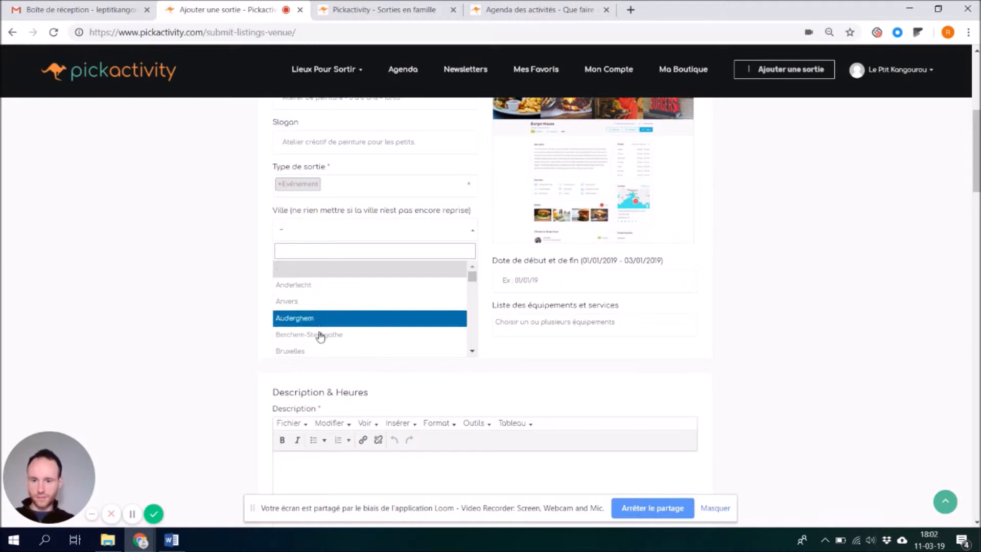
left_click(320, 350)
left_click(326, 284)
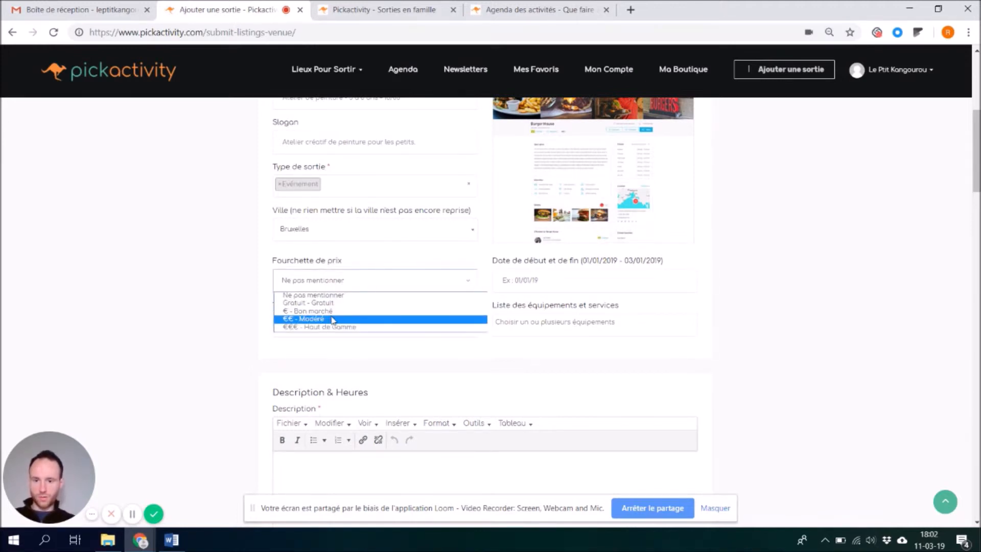
left_click(332, 319)
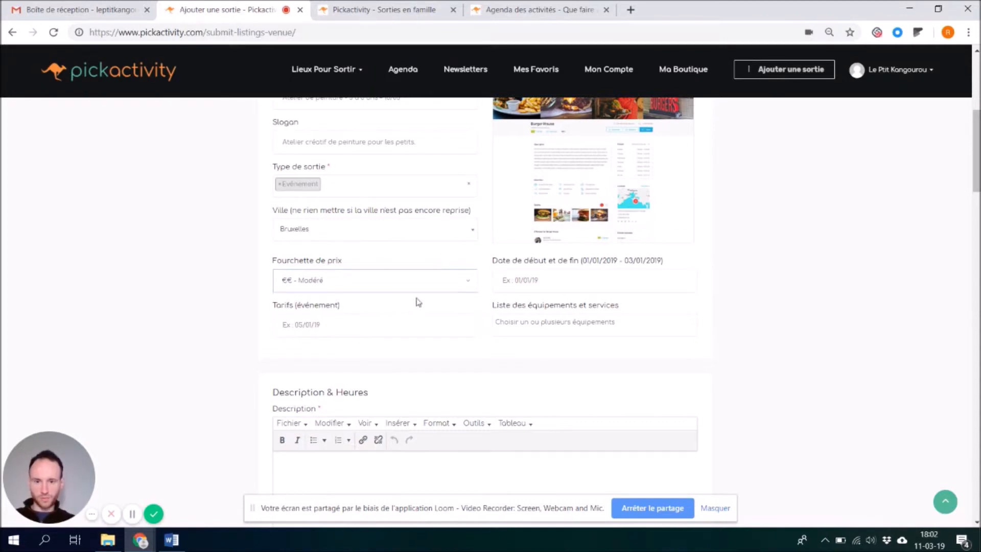
Enter 16/03/2019 as the event date and 10 as the event rate
left_click(530, 289)
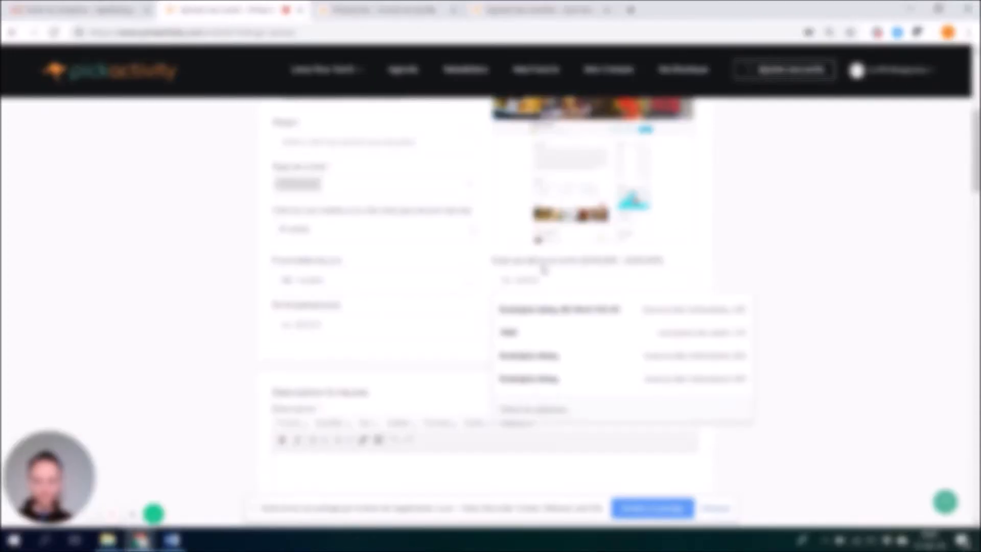
type("2")
key("BackSpace")
type("16/03/2019")
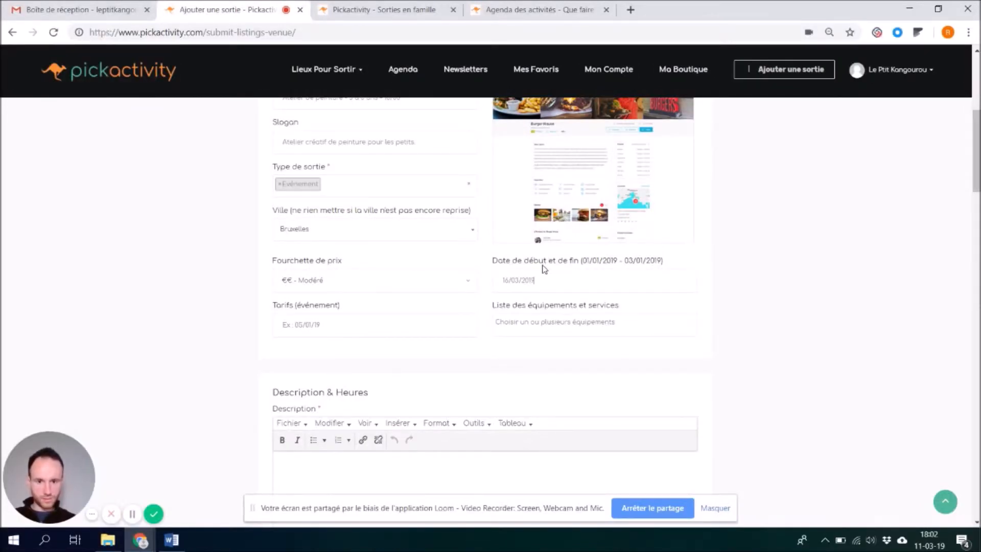
left_click(360, 324)
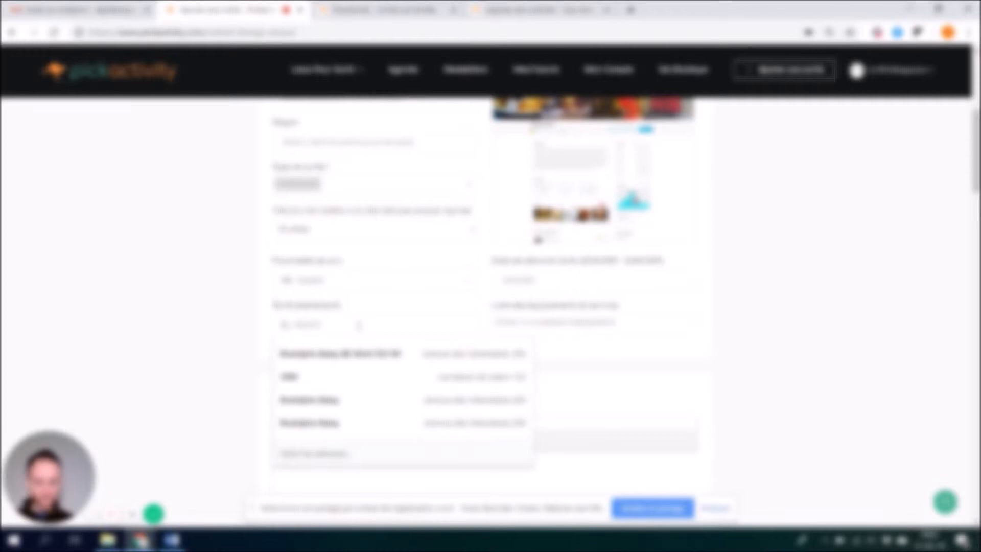
type("10")
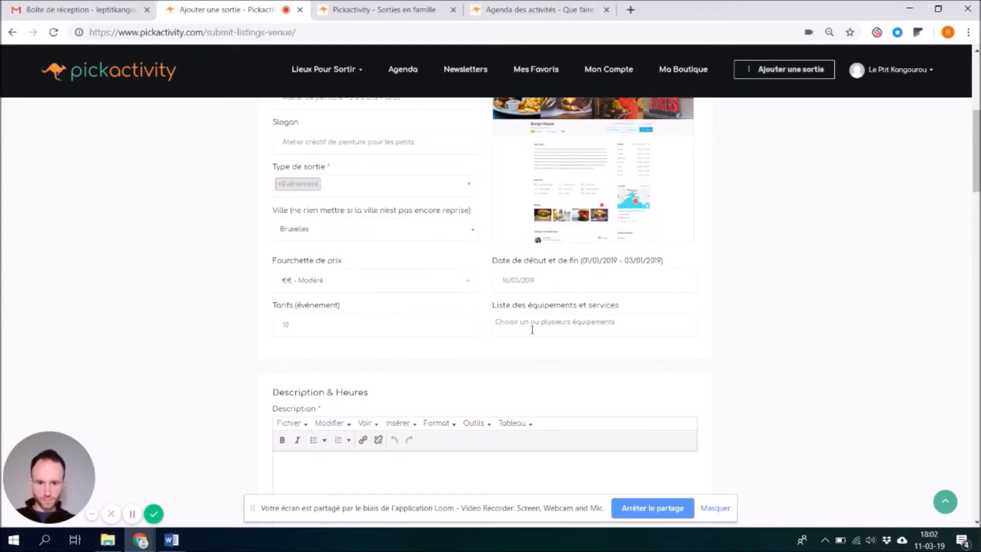
Add "2 - 5 ans", "6 - 12 ans" and "Français" to the event's list of facilities and services
left_click(532, 329)
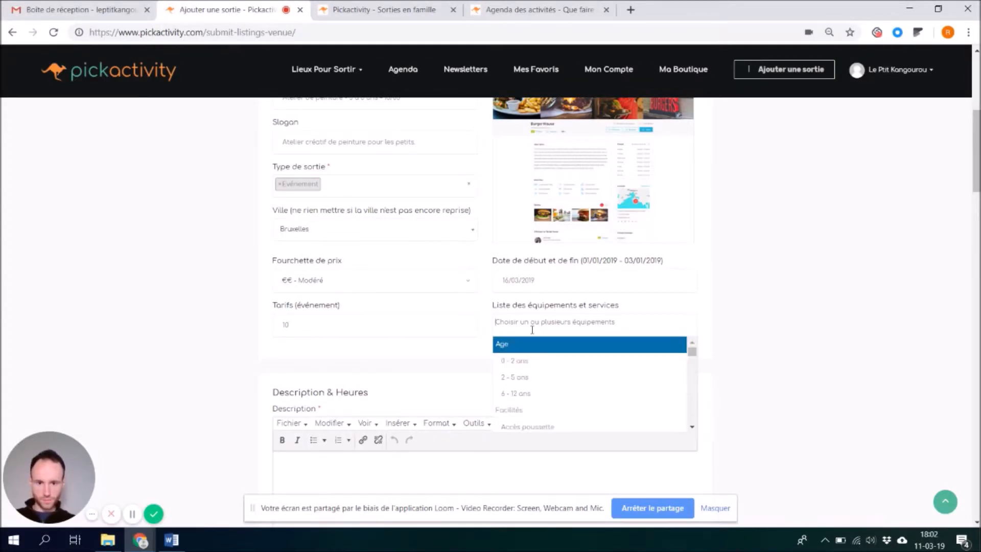
left_click(552, 377)
left_click(552, 324)
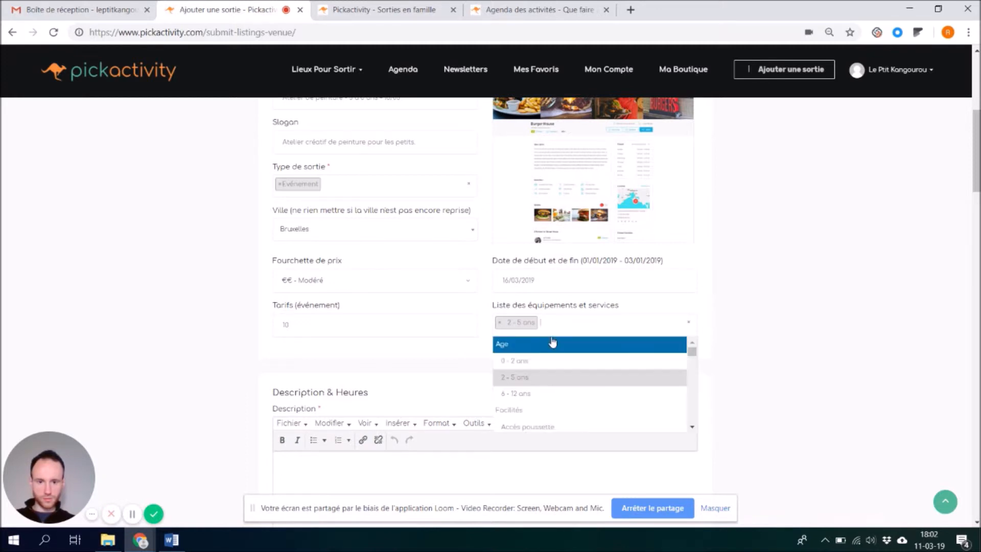
left_click(542, 395)
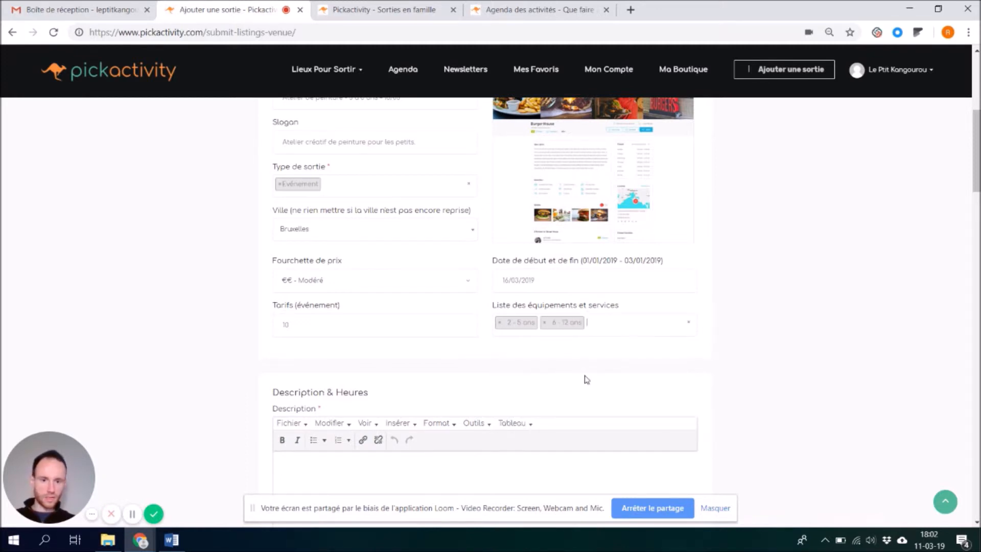
left_click(656, 328)
scroll(534, 364, "down", 2)
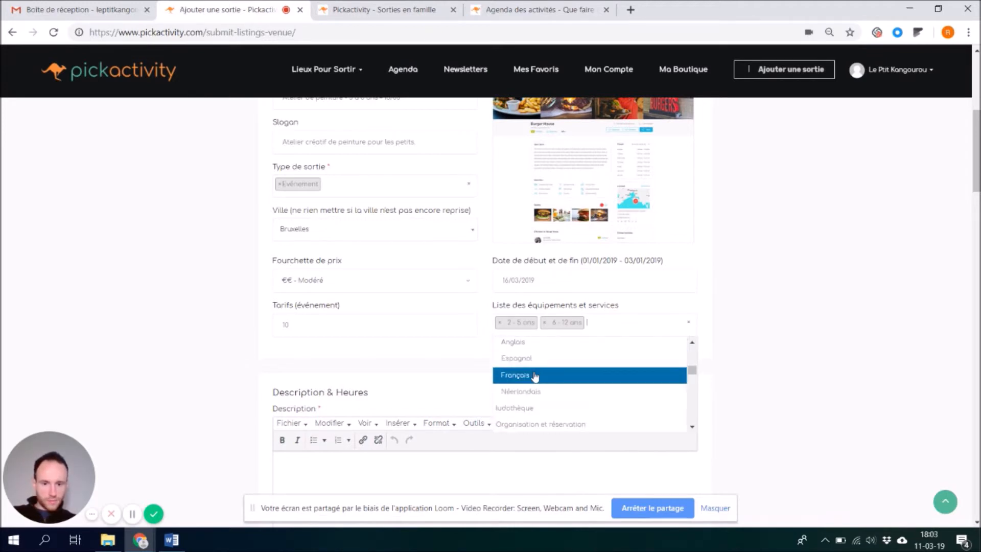
left_click(534, 375)
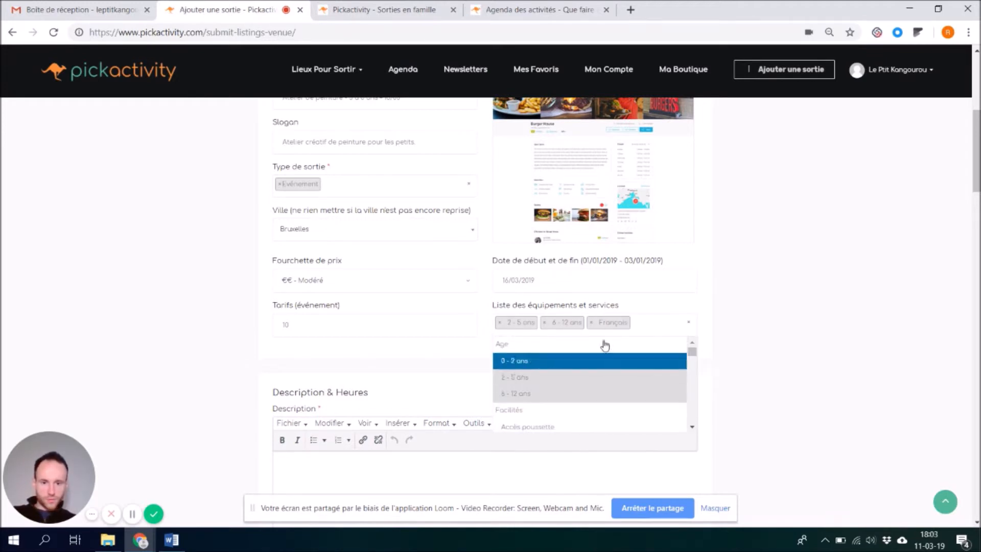
left_click(804, 346)
Fill in the description with the prepared painting workshop text, from "Le ptit kangourou organise" to "les bonnes manières de peindre."
scroll(719, 391, "down", 2)
left_click(404, 366)
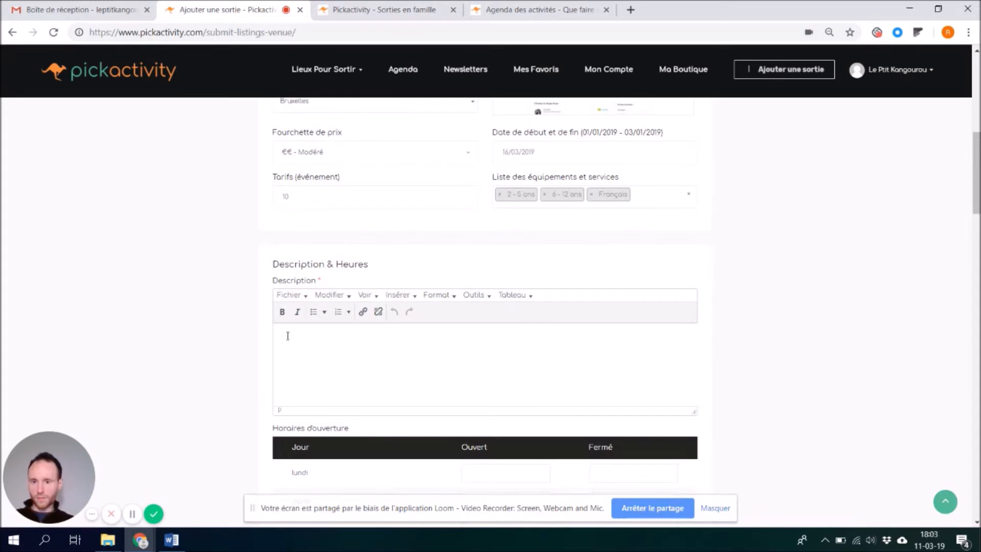
key("alt+Tab")
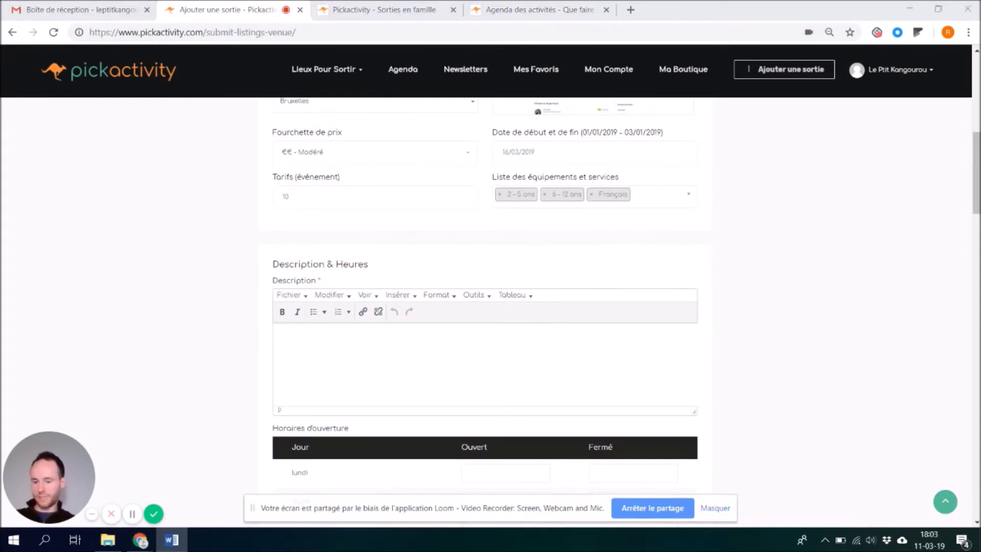
left_click(385, 354)
type("Le ptit kangourou organise avec vos petits bouts des ateliers de peinture de d'expression libre.  Nous visons à créer une dynamique de groupe, communiquer ses idées et les échanger aux autres. Apprendre à grandir et s'épanouir au travers de l'art. Cet atelier sera aussi le moment pour que l'enfant prenne conscience d'une chose: que l'art est un grand outil d'expression, qui lui permet de conserver sa liberté. Il n'y a pas de limite dans l'art, tout est possible et tout reste à faire !  C'est l'enfant qui, avec sa spontanéité apportera à cet atelier les bonnes manières de peindre.")
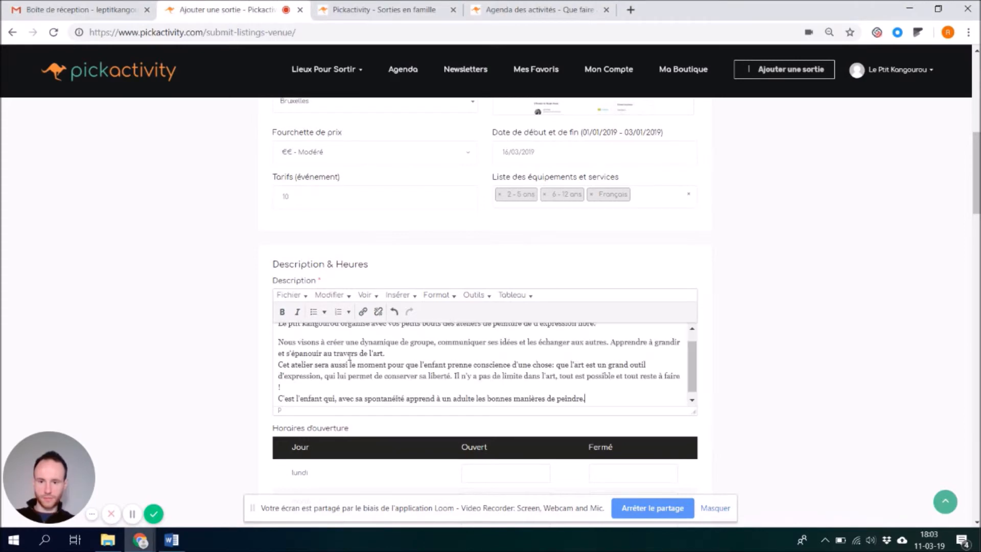
Set the Saturday (samedi) opening hours from 10:00 to 11:30
scroll(360, 359, "up", 3)
scroll(360, 359, "down", 2)
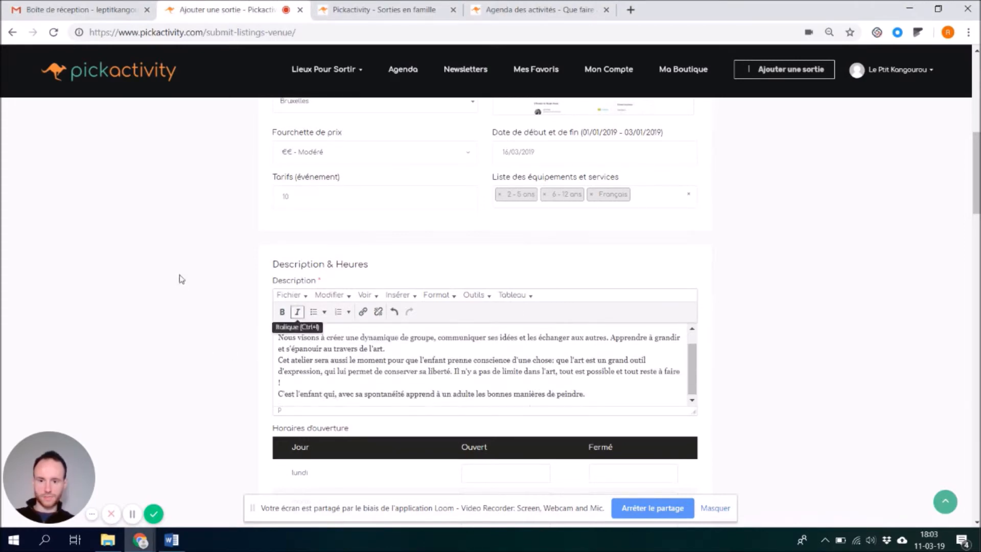
scroll(258, 278, "down", 5)
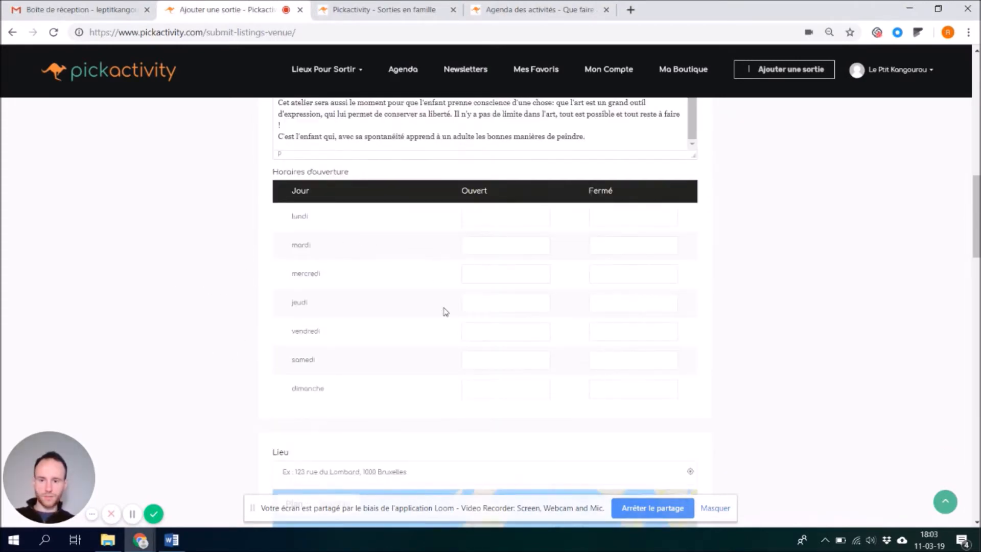
left_click(495, 357)
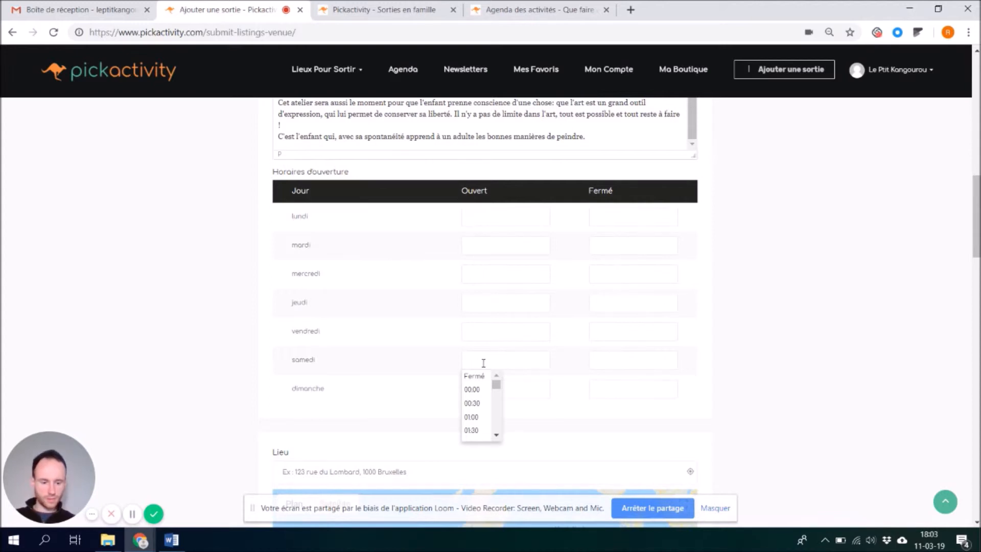
type("10")
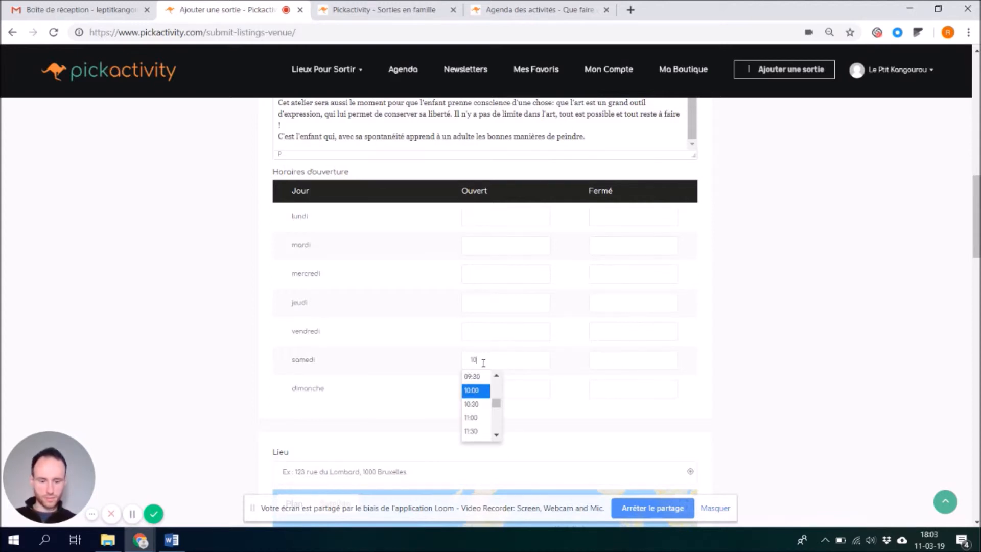
key("Return")
key("Tab")
type("11")
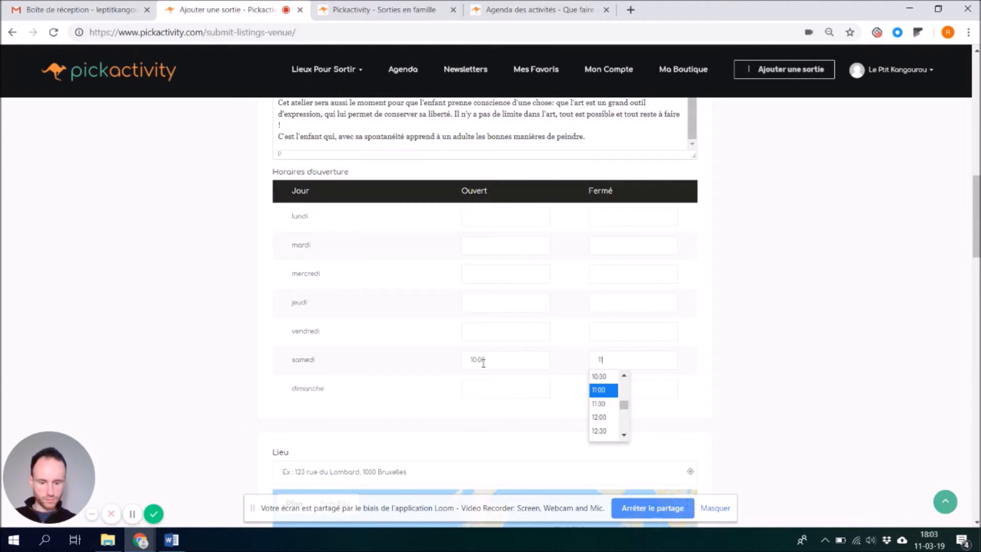
type(":30")
key("Tab")
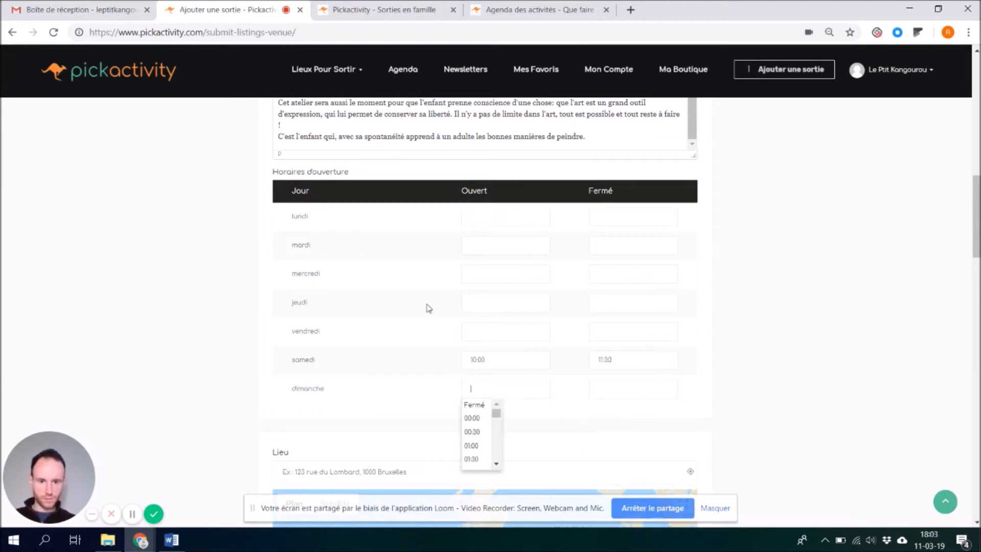
Mark Monday through Friday and Sunday as "Fermé" in the opening hours table
left_click(500, 216)
left_click(483, 233)
left_click(486, 245)
left_click(483, 261)
left_click(485, 273)
left_click(483, 288)
left_click(484, 302)
left_click(483, 319)
left_click(482, 329)
left_click(477, 345)
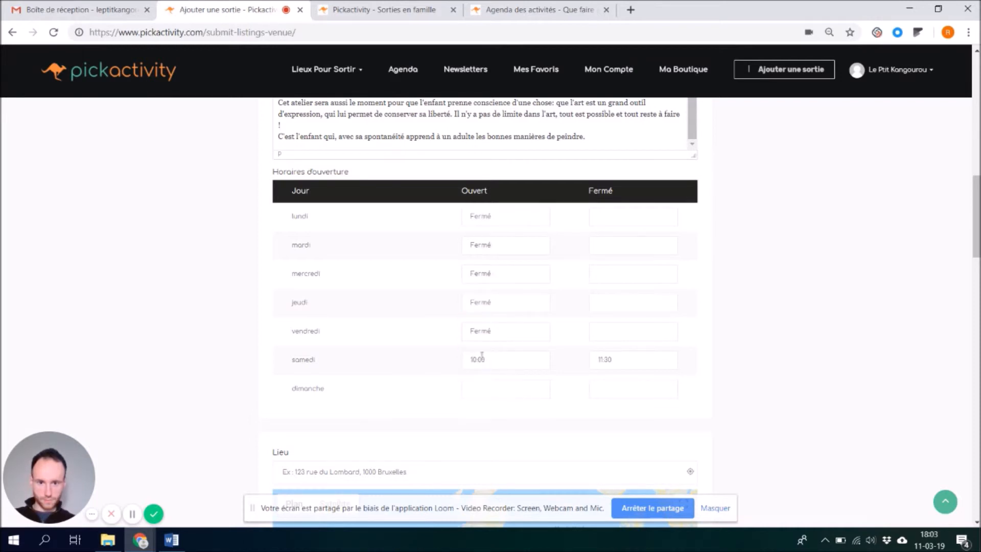
left_click(475, 389)
left_click(473, 405)
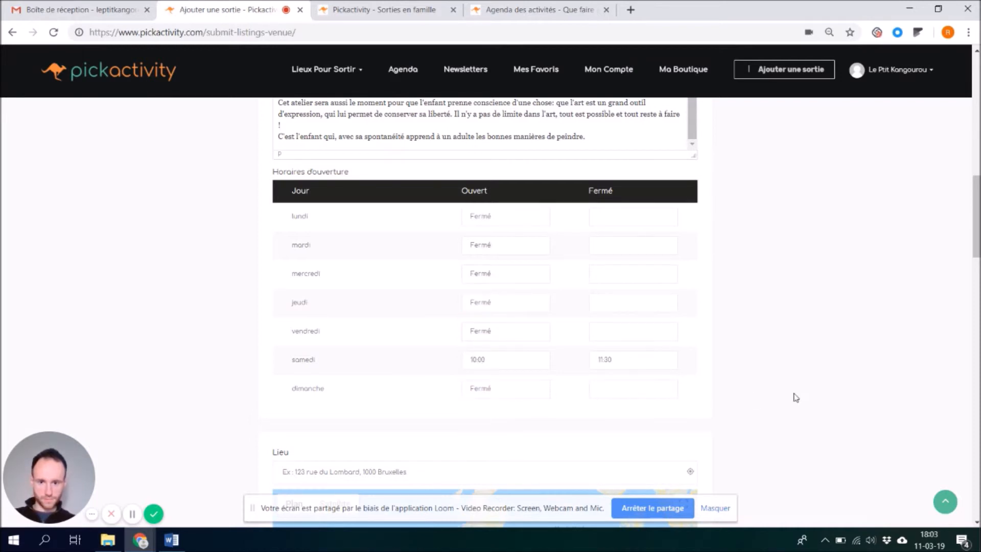
Enter the workshop's street address in Bruxelles as the venue location, using the matching address suggestion
scroll(791, 396, "down", 5)
left_click(352, 216)
type("rud")
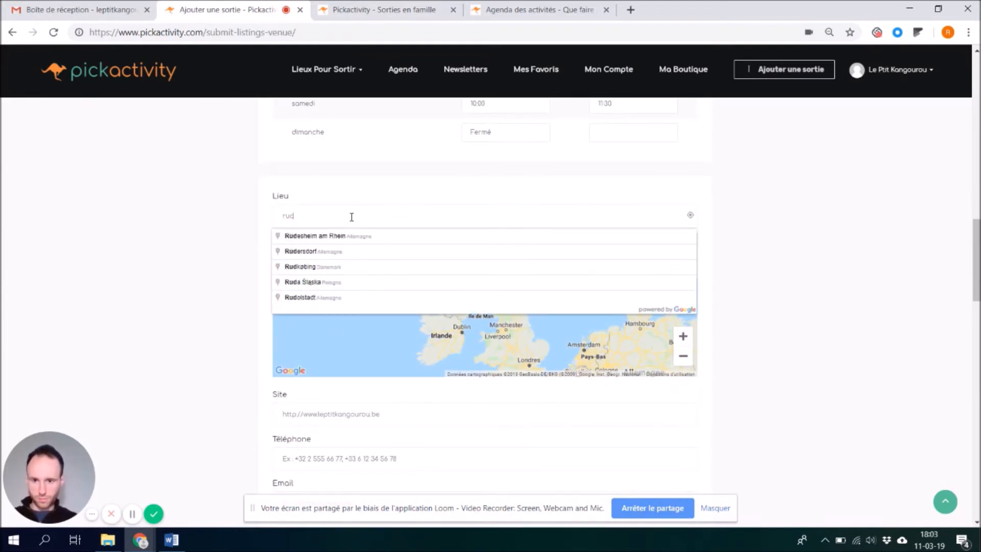
key("BackSpace")
type("e du m")
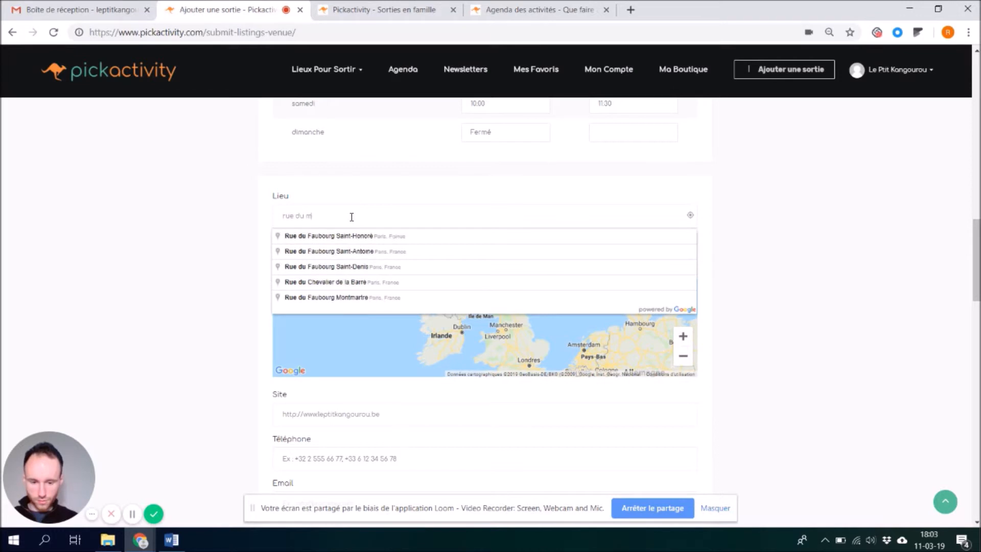
type("idi")
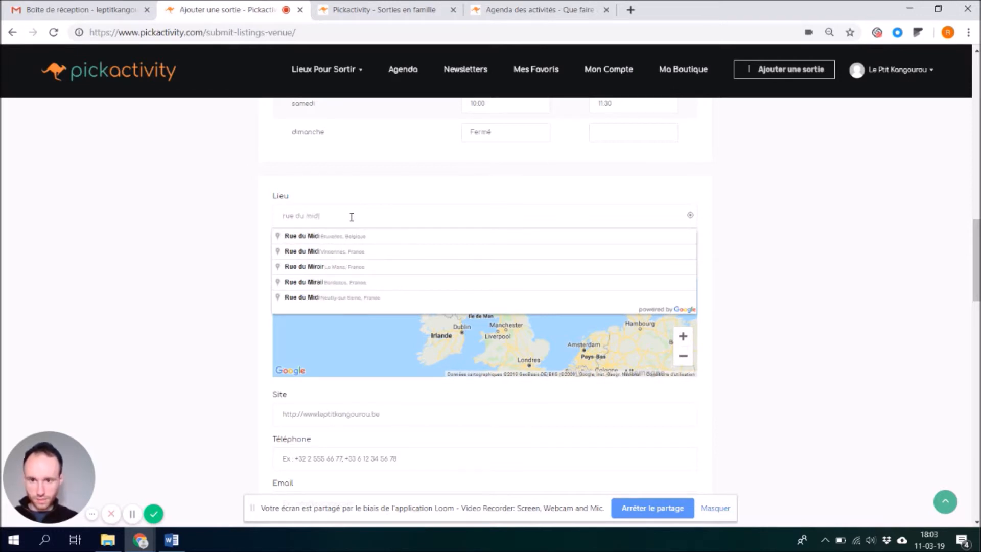
type(" 35")
left_click(327, 236)
scroll(335, 320, "down", 3)
left_click(324, 224)
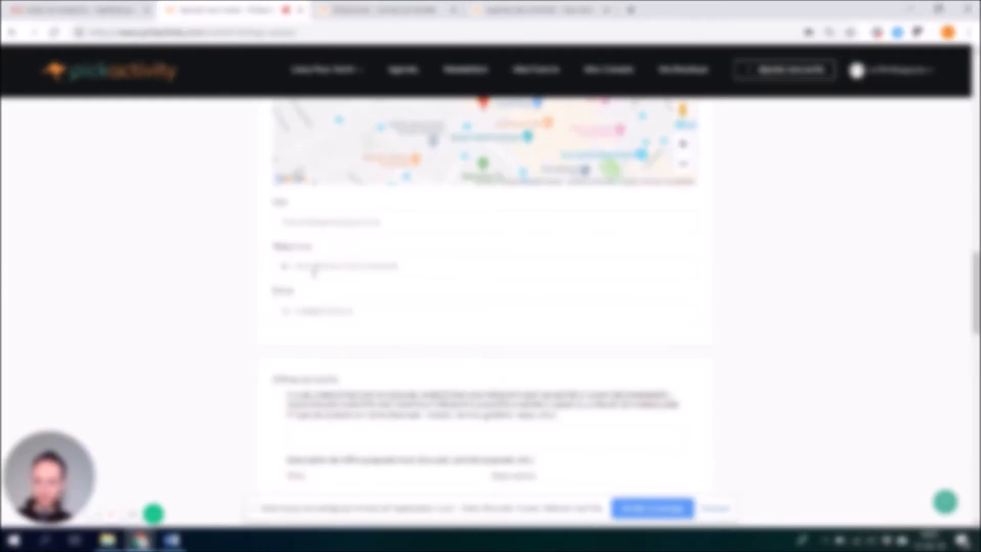
left_click(322, 269)
scroll(329, 275, "down", 2)
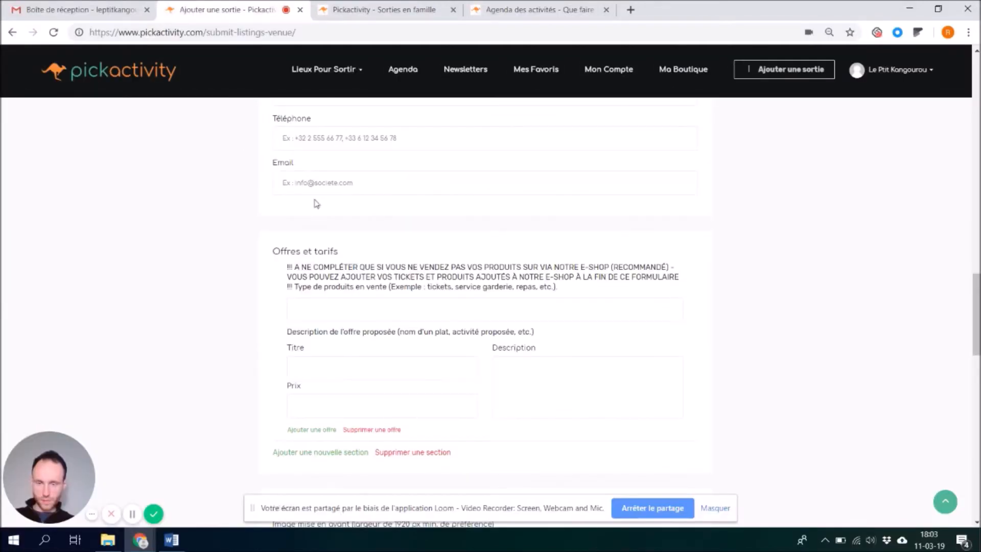
Replace the featured image with atelier_peinture.jpeg from the images folder
scroll(327, 214, "down", 5)
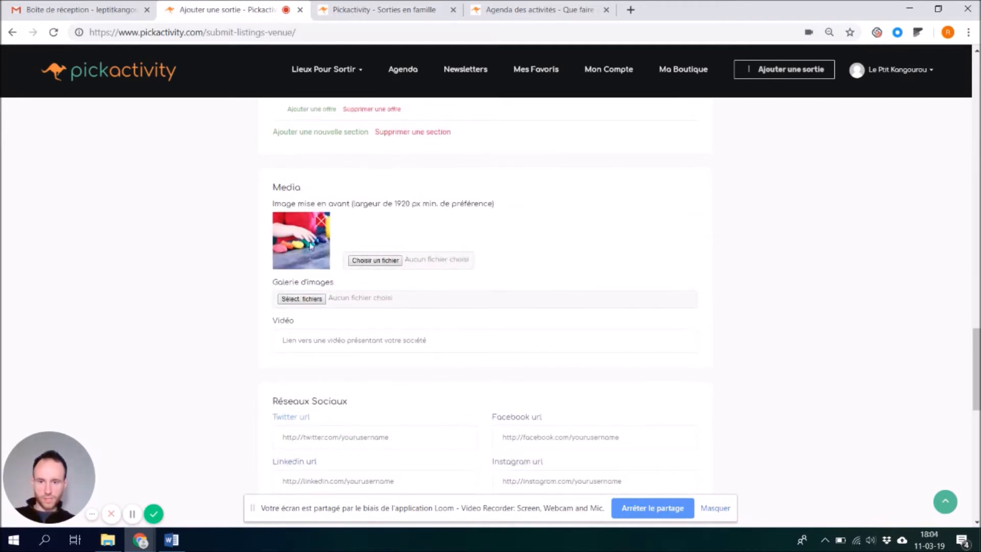
left_click(322, 224)
left_click(313, 221)
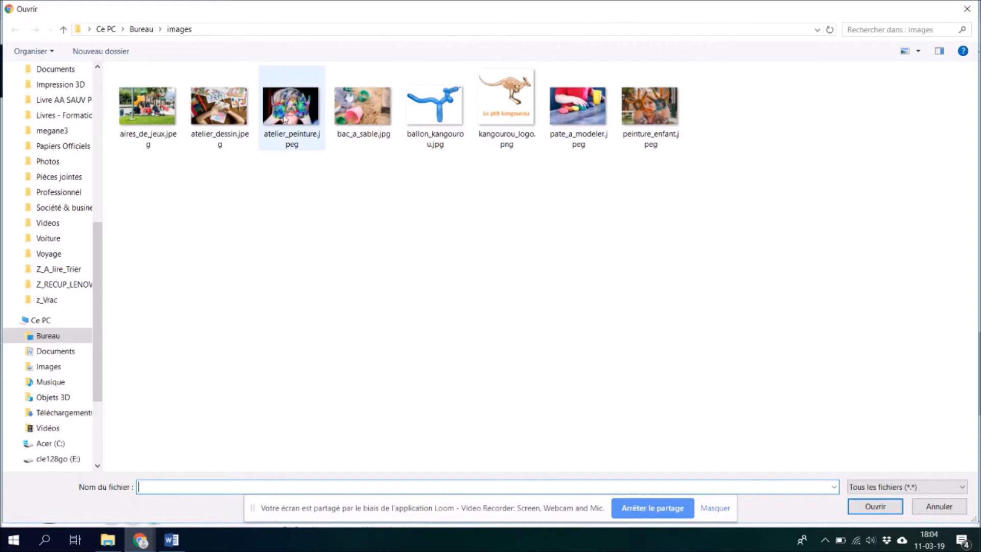
double_click(301, 117)
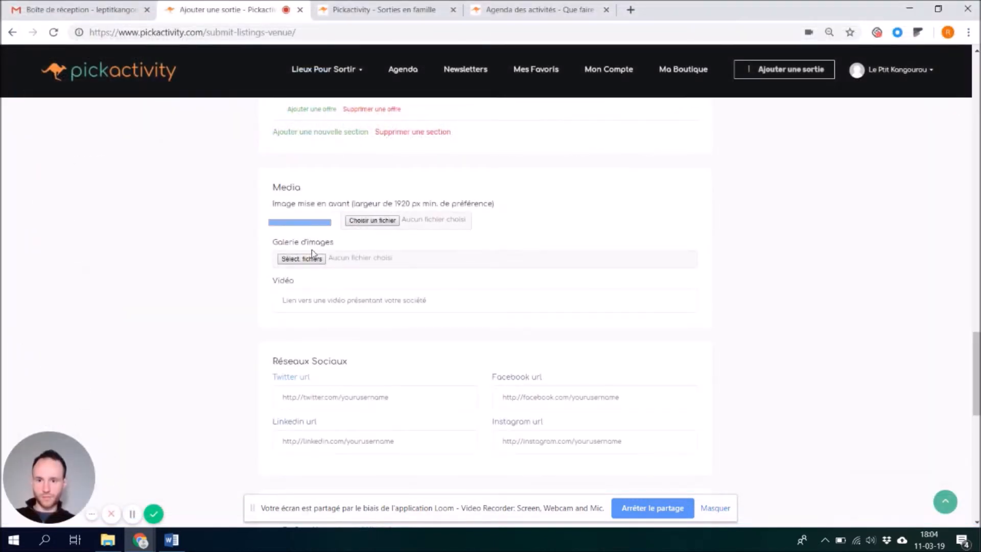
scroll(378, 330, "down", 1)
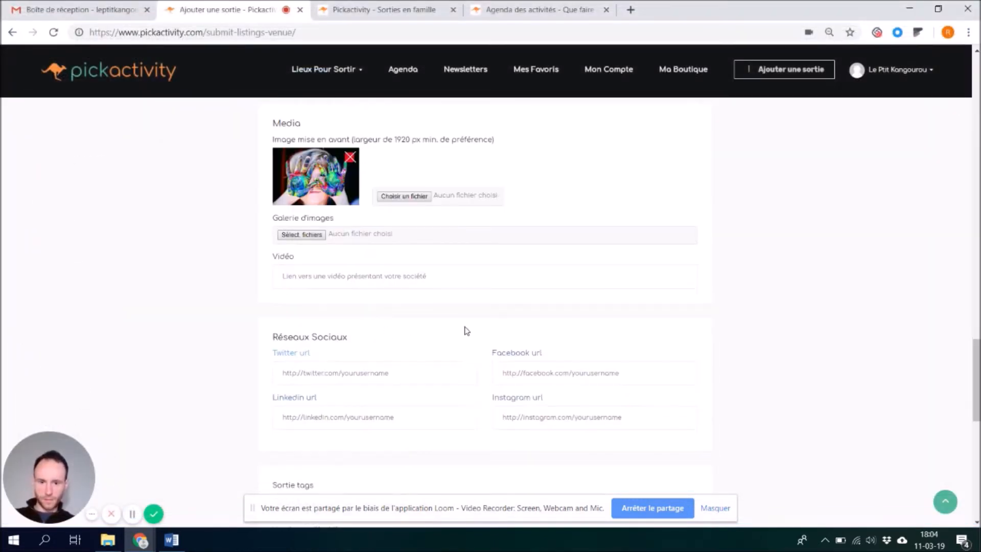
scroll(491, 307, "down", 3)
left_click(537, 246)
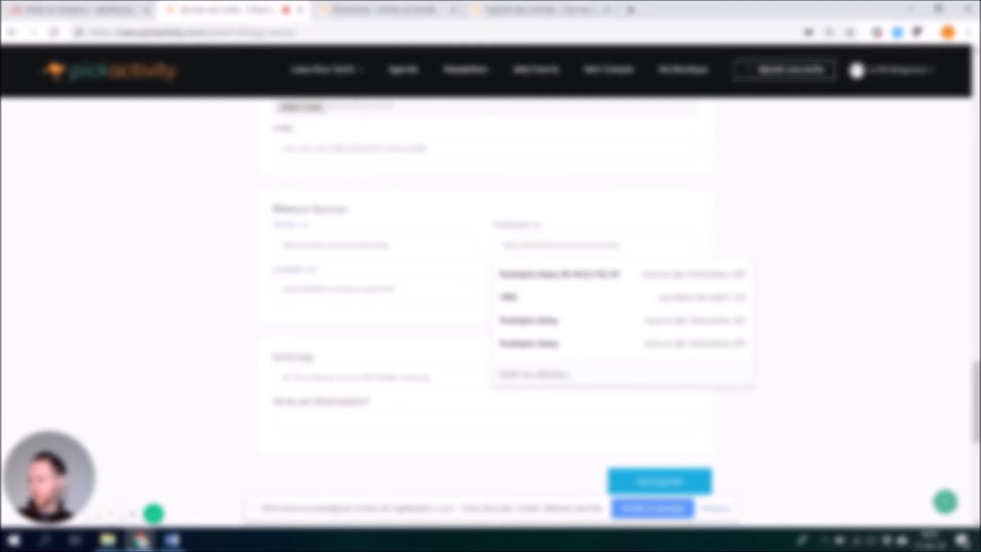
key("alt+Tab")
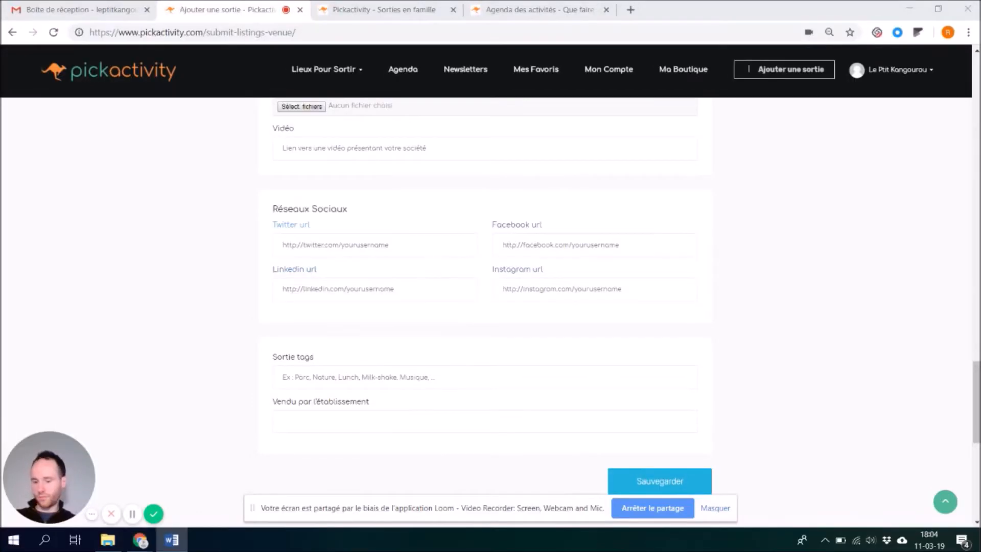
left_click(565, 240)
type("www.facebook.com/leptitkangourou/")
left_click(738, 216)
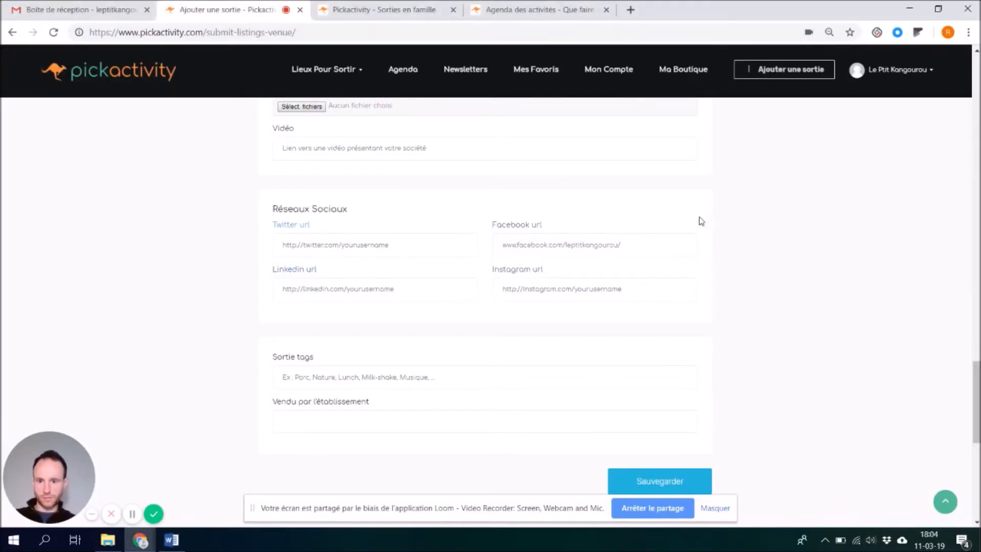
Add the outing tags "atelier,peinture,enfant,ado"
scroll(701, 220, "down", 2)
left_click(308, 250)
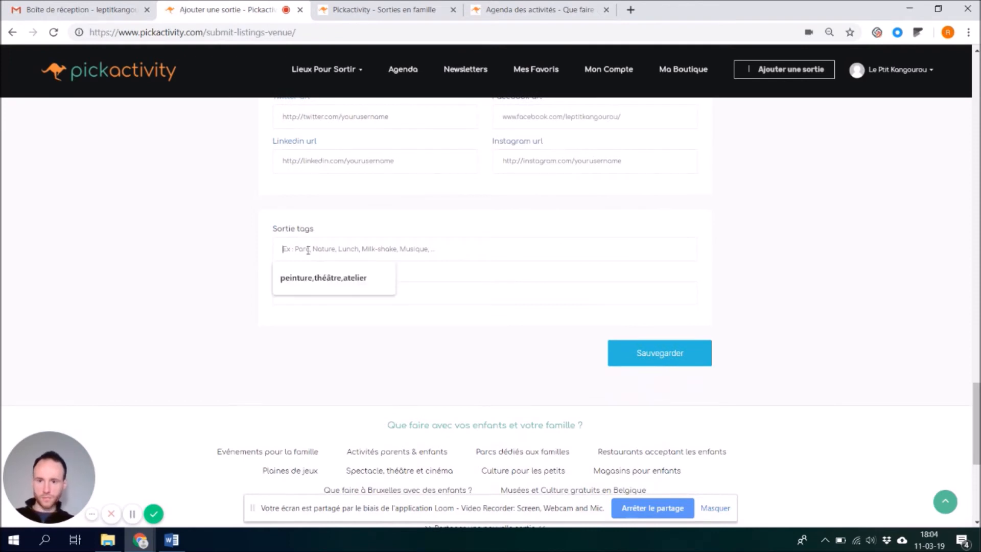
type("ctelier,p")
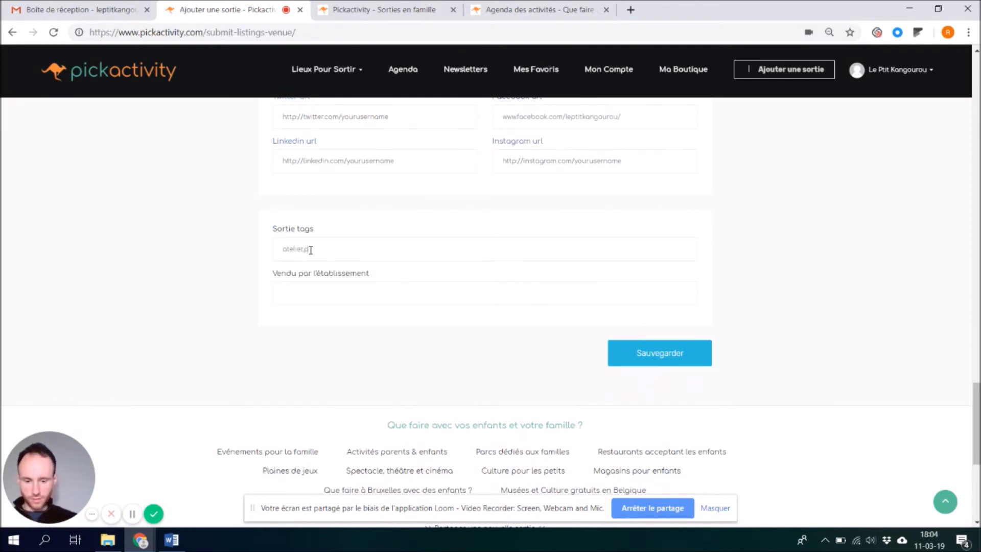
type("einture,enfant,ado")
Link the shop product "Atelier de peinture - 3 à 8 ans - 16/03" to the event and save the submission
left_click(299, 289)
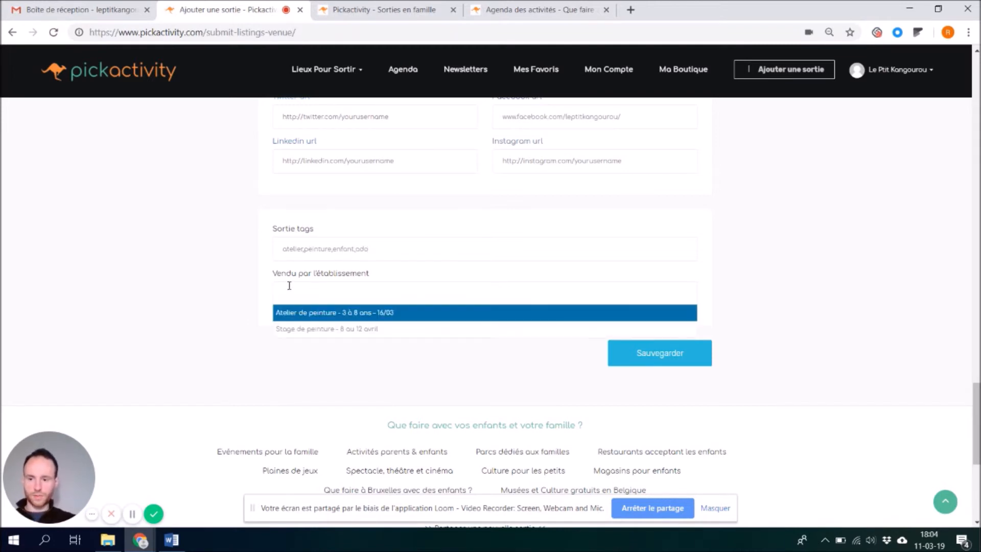
left_click(339, 317)
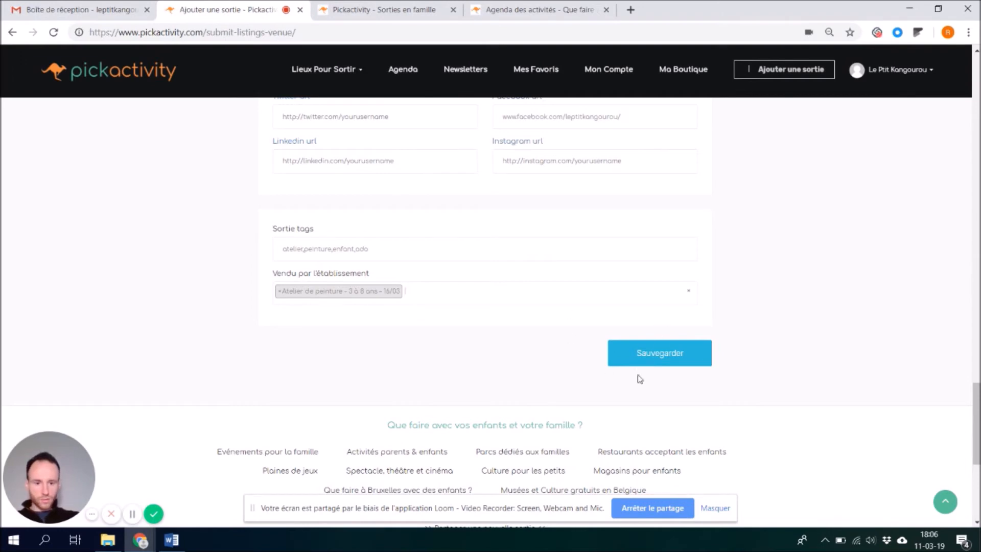
left_click(666, 355)
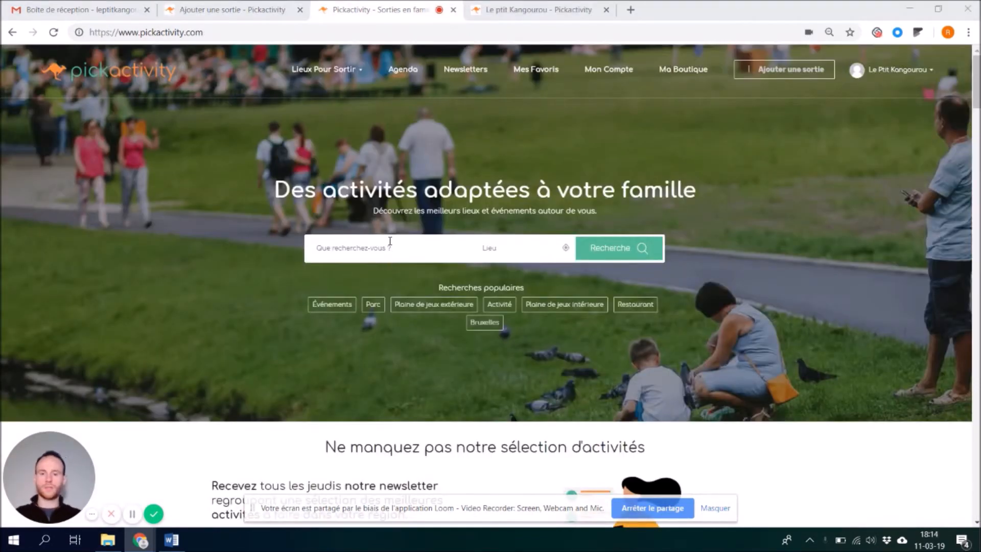
Open the activities agenda and load more events up to the 16 March 2019 listings
left_click(397, 75)
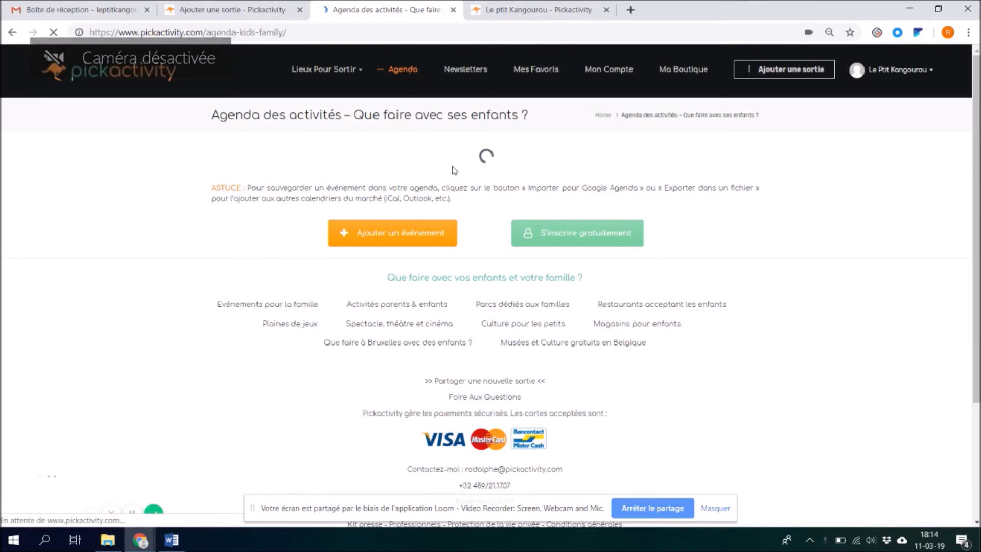
scroll(481, 340, "down", 7)
left_click(476, 463)
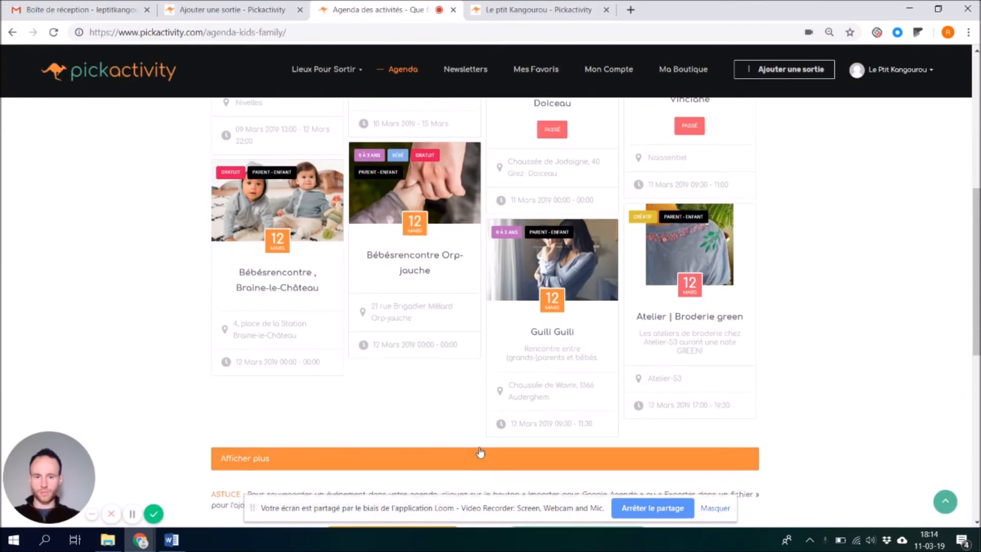
scroll(491, 409, "down", 6)
scroll(492, 320, "down", 6)
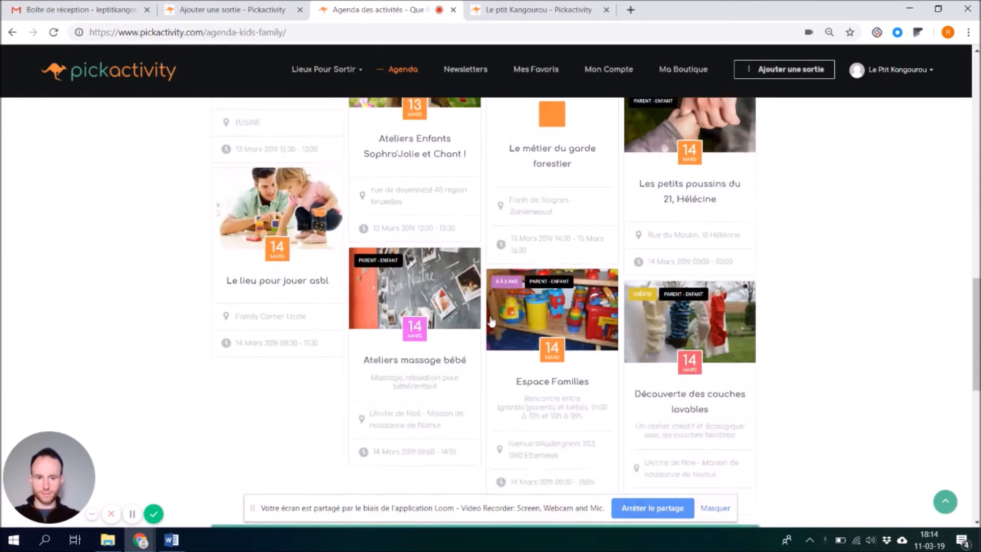
left_click(486, 406)
scroll(488, 378, "down", 10)
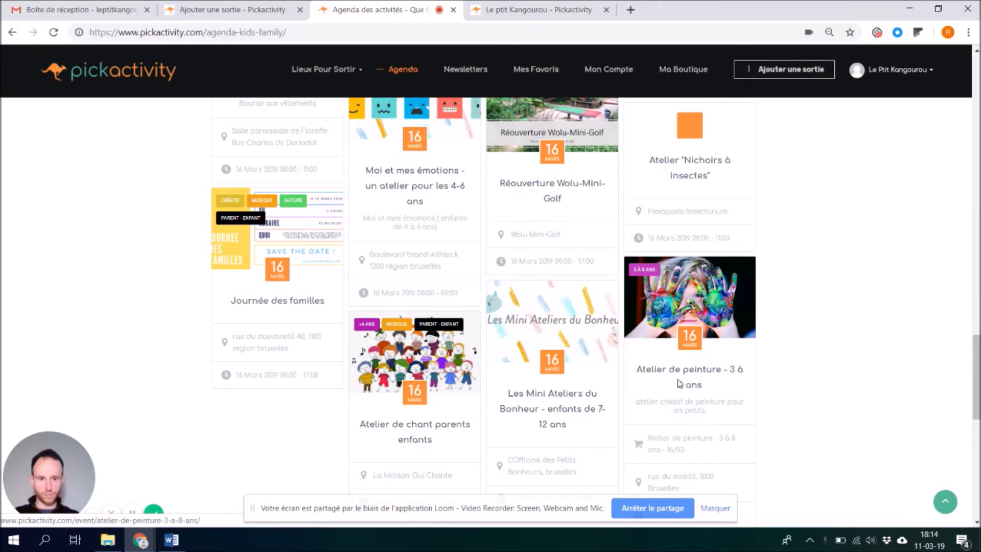
Open the "Atelier de peinture - 3 à 8 ans" event and review its description, map and ticket offer
left_click(715, 307)
scroll(328, 258, "up", 4)
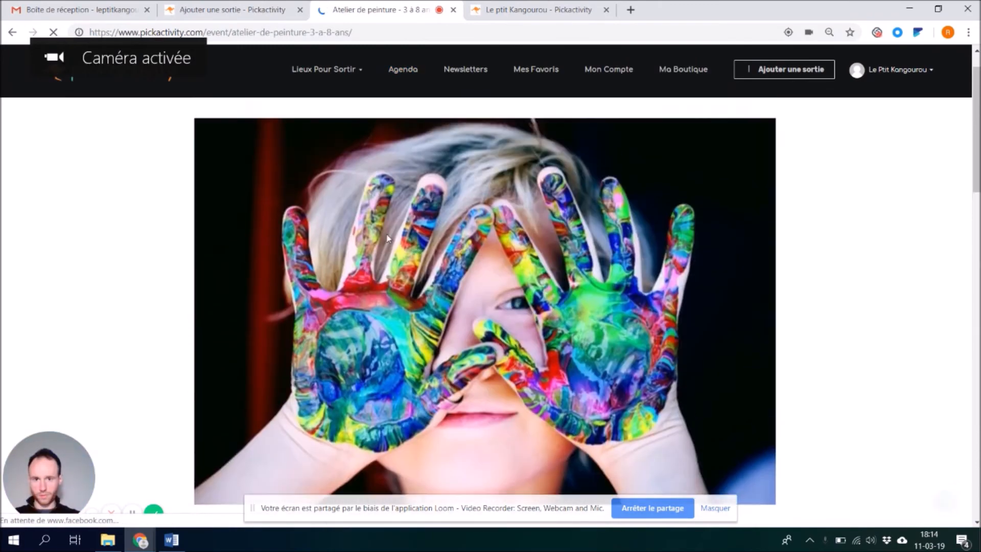
scroll(386, 239, "down", 6)
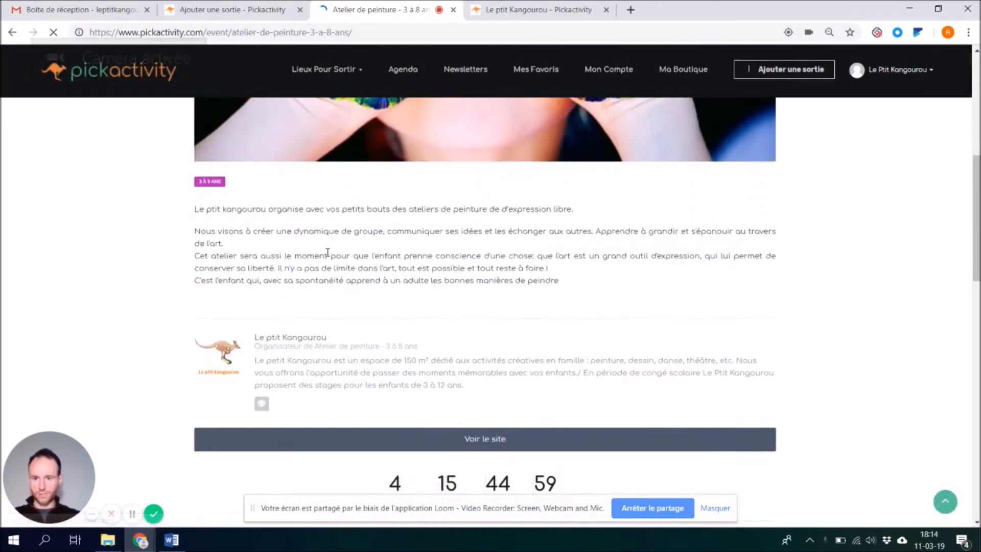
scroll(286, 255, "down", 3)
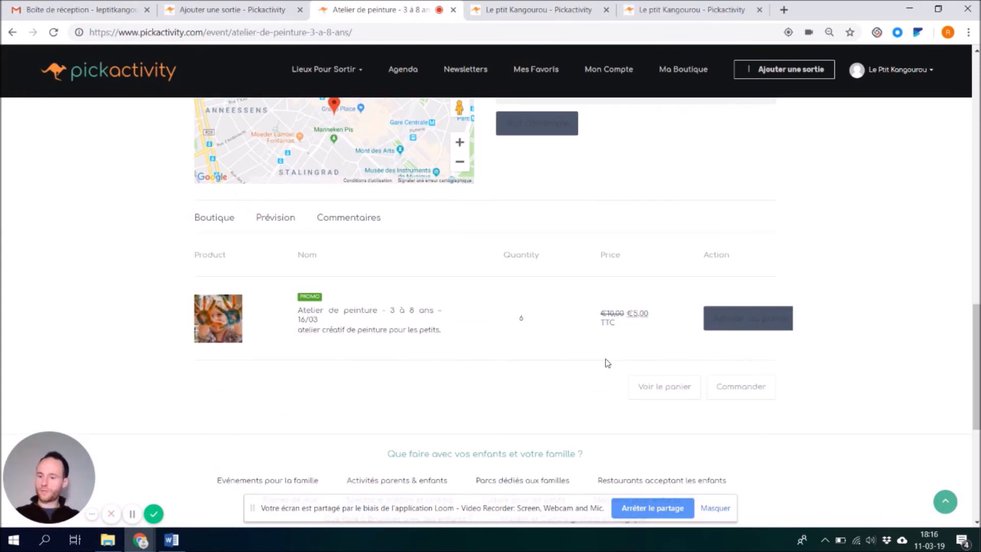